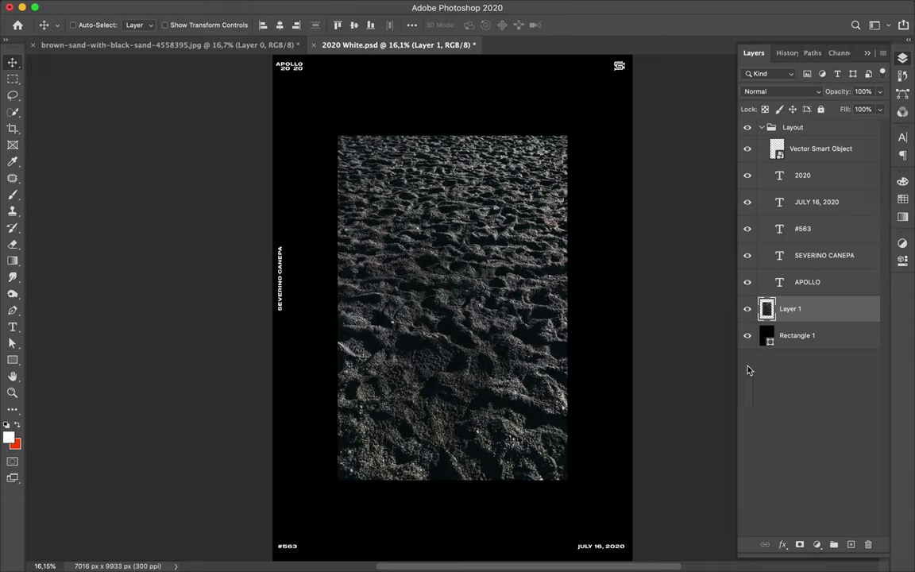
Add a Gradient Map adjustment layer and set its left stop to bright yellow
left_click(797, 526)
left_click(786, 282)
double_click(144, 319)
left_click_drag(640, 373, 641, 448)
left_click(577, 326)
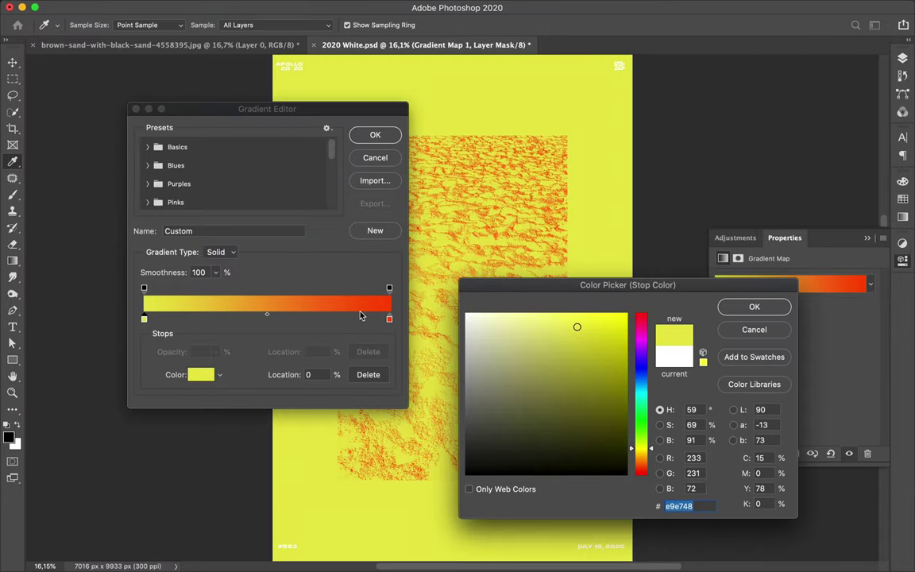
key("Return")
Set the gradient map's right stop colour to yellow
double_click(389, 319)
left_click(537, 326)
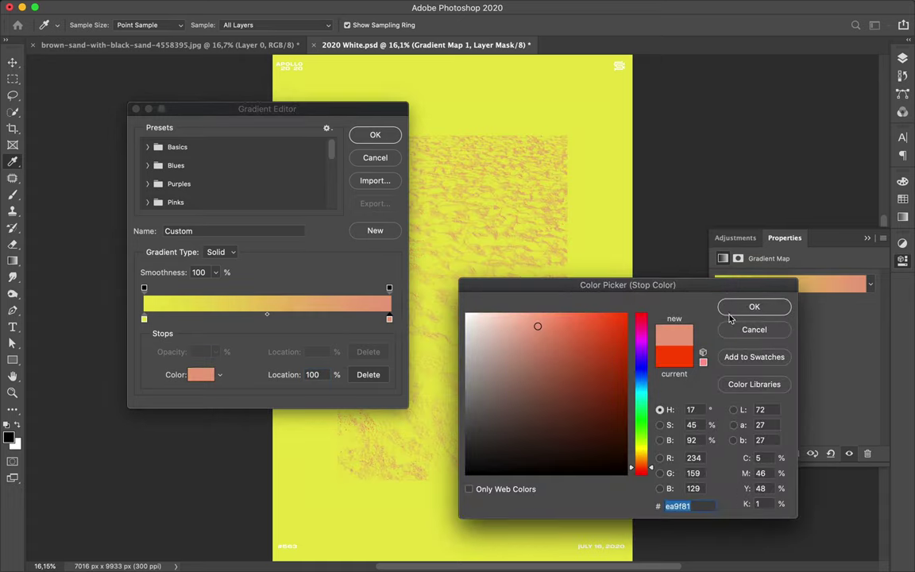
left_click_drag(641, 467, 647, 350)
left_click(616, 341)
key("Return")
Make the left stop dark purple #7421ae and apply the purple-to-yellow gradient map
left_click(596, 363)
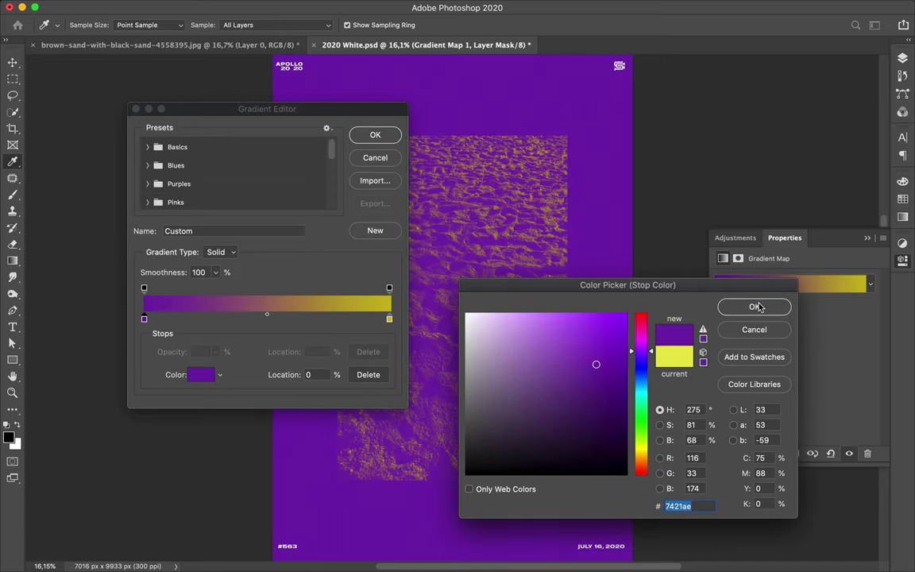
left_click(754, 308)
left_click(375, 135)
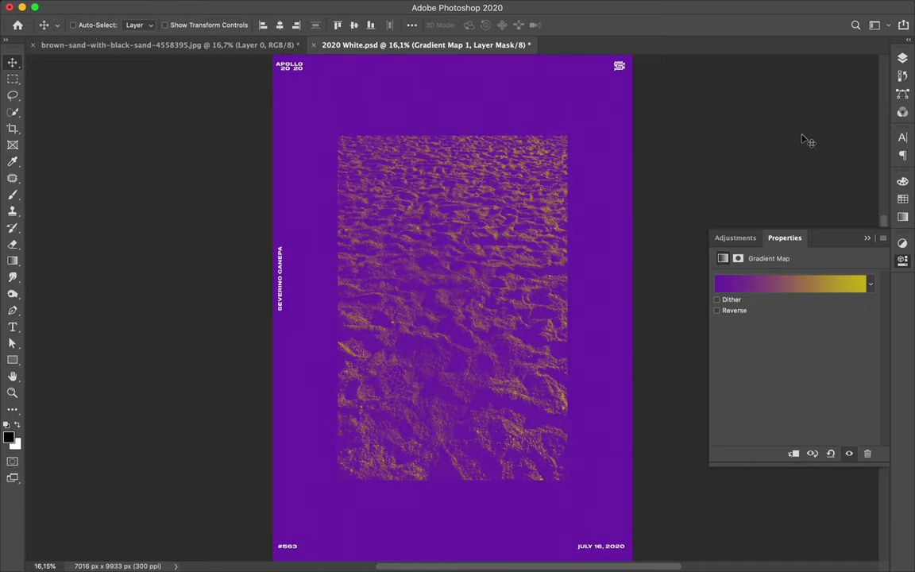
left_click(902, 59)
Fill the background rectangle with the yellow-purple linear gradient
left_click(798, 362)
key("a")
left_click(189, 25)
left_click(160, 50)
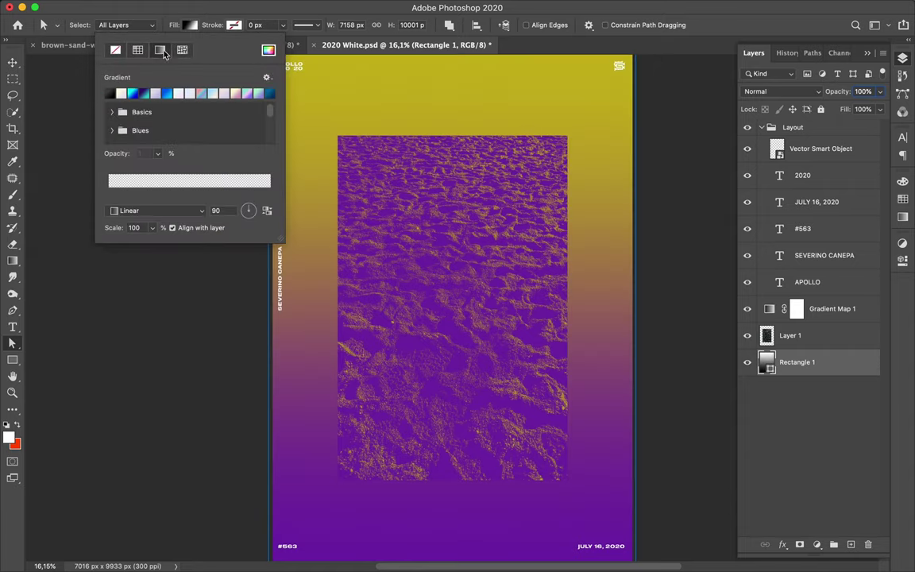
key("Return")
key("ctrl+0")
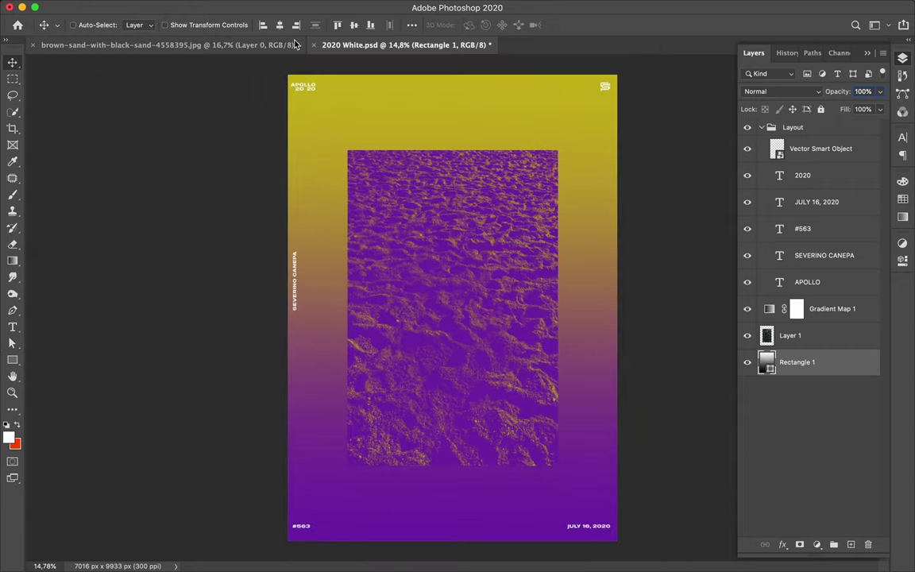
Angle the rectangle's gradient fill diagonally at 47°
left_click(237, 26)
left_click_drag(253, 212, 255, 207)
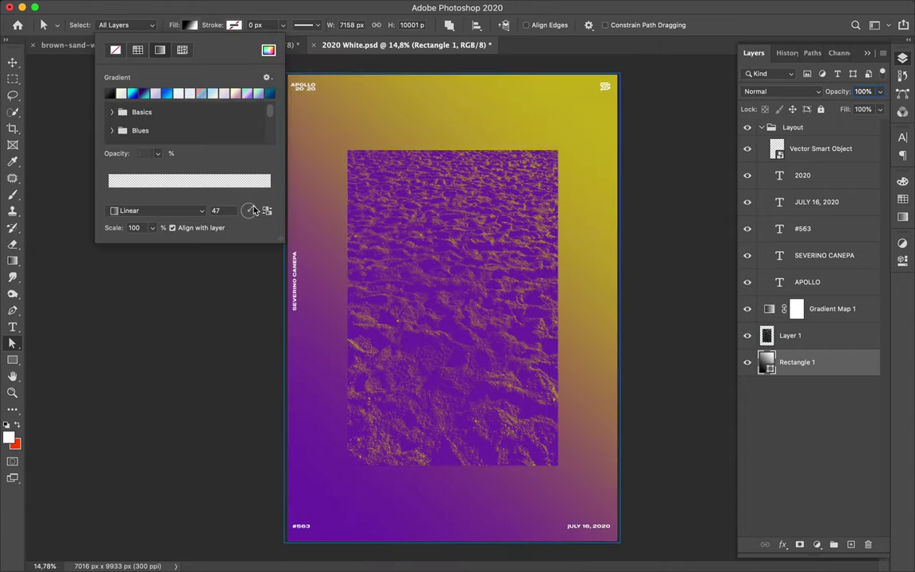
key("Return")
key("v")
Duplicate the sand image Layer 1 and move the copy down one level
left_click(794, 335)
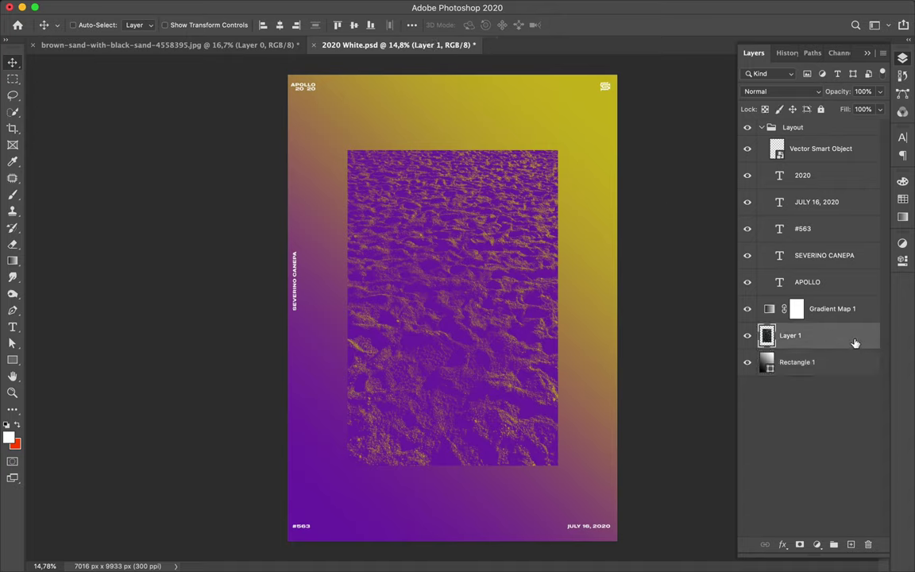
key("ctrl+j")
key("ctrl+bracketleft")
Add the PURPLE text at the top centre, stacked above the gradient map
key("t")
left_click(300, 194)
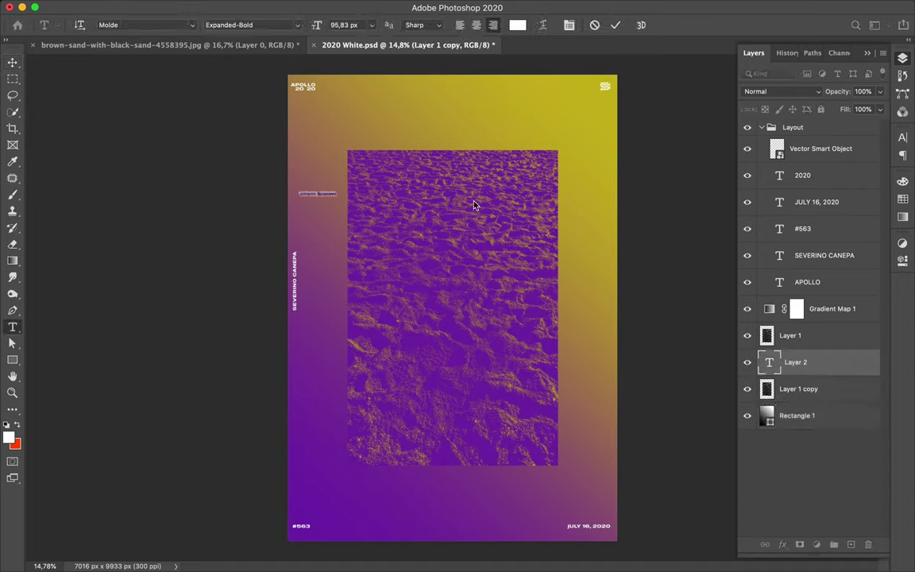
key("ctrl+Return")
key("v")
left_click_drag(329, 198, 496, 147)
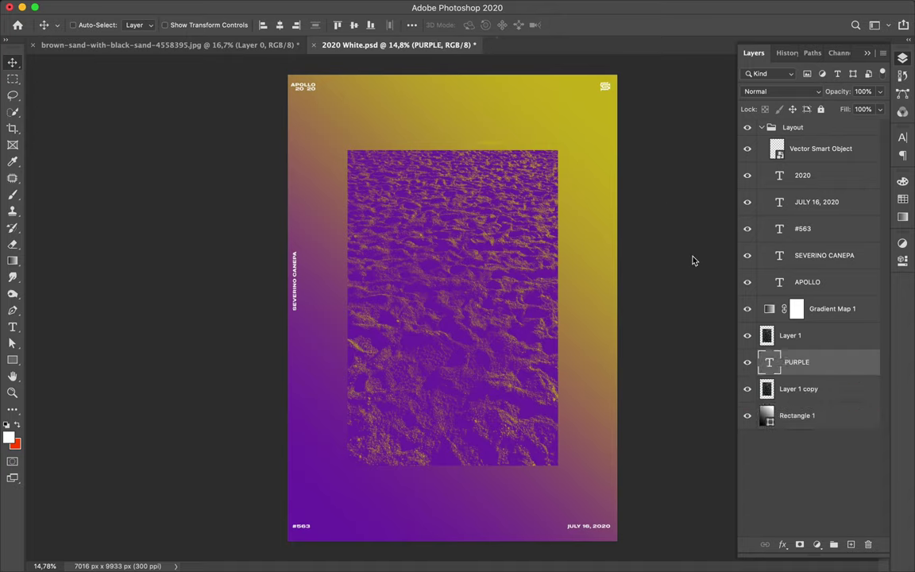
left_click_drag(797, 361, 796, 322)
Enlarge PURPLE, then duplicate it and retype the offset copy as SAND
key("ctrl+t")
mouse_move(476, 141)
left_mouse_down()
mouse_move(375, 143)
mouse_move(447, 180)
left_mouse_up()
key("Return")
key("t")
double_click(447, 180)
type("SAND")
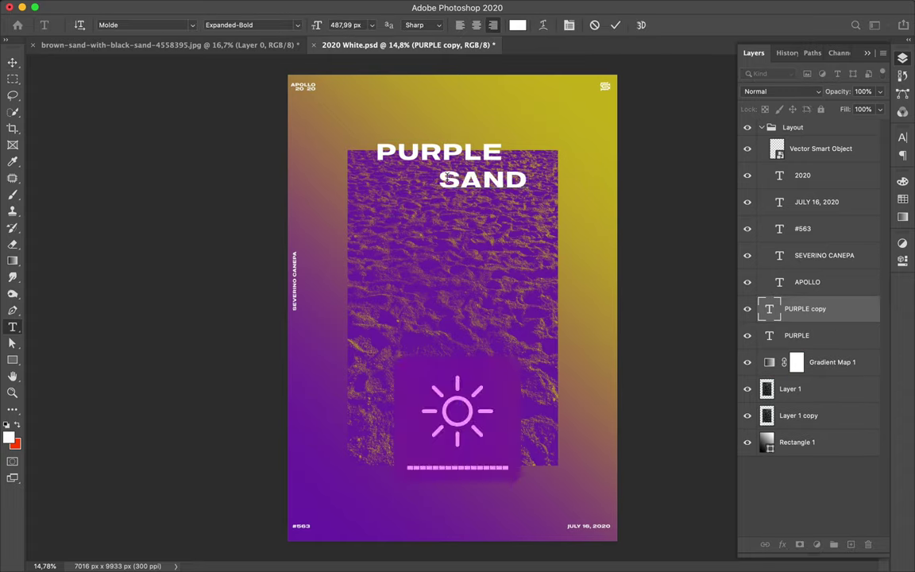
key("ctrl+Return")
key("v")
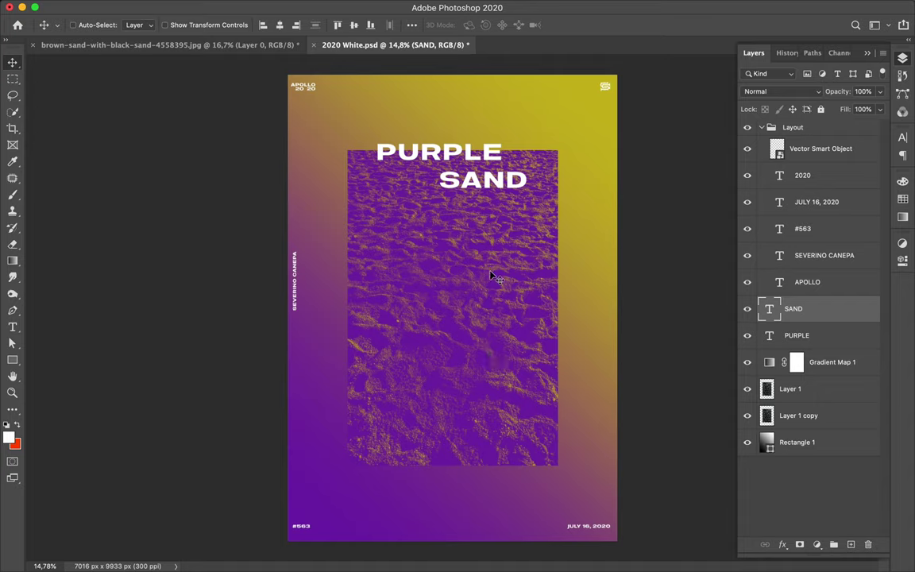
left_click(790, 389)
Hide the Layer 1 copy and copy a thin sand strip onto a new layer
left_click(747, 416)
key("m")
mouse_move(340, 249)
left_mouse_down()
mouse_move(566, 259)
mouse_move(530, 258)
left_mouse_up()
key("ctrl+j")
key("v")
Copy a second thin sand strip to its own layer and shift it left
key("m")
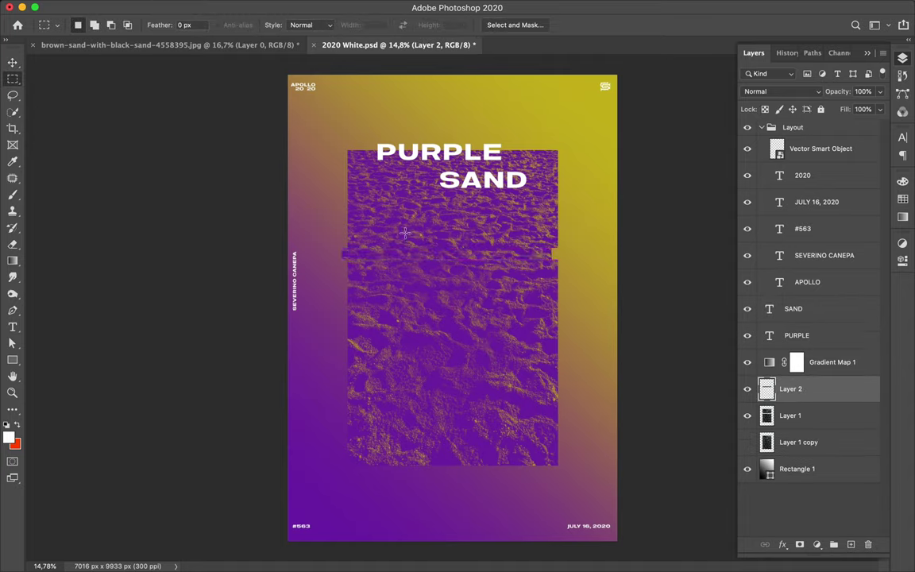
left_click(791, 415)
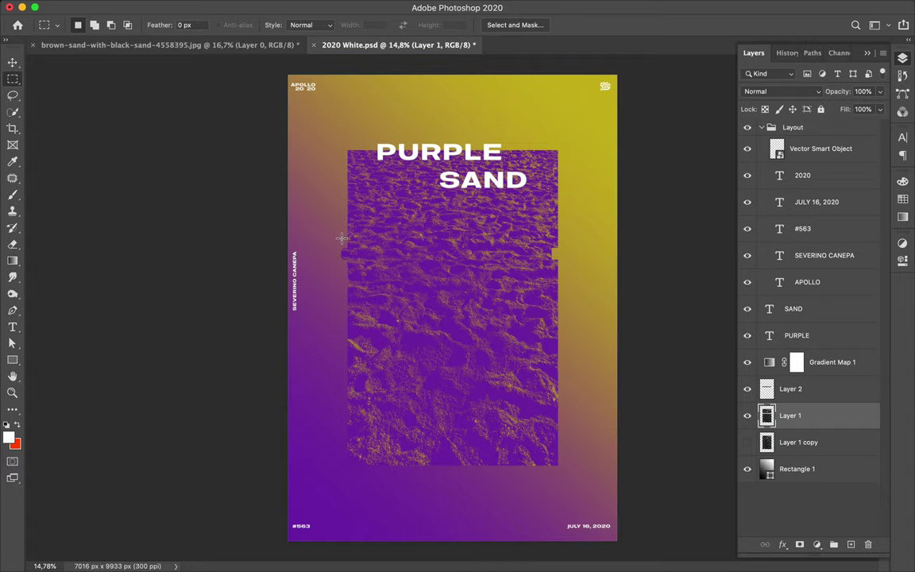
left_click_drag(574, 246, 340, 254)
key("ctrl+j")
key("ctrl+z")
key("ctrl+c")
left_click(530, 198)
key("ctrl+shift+z")
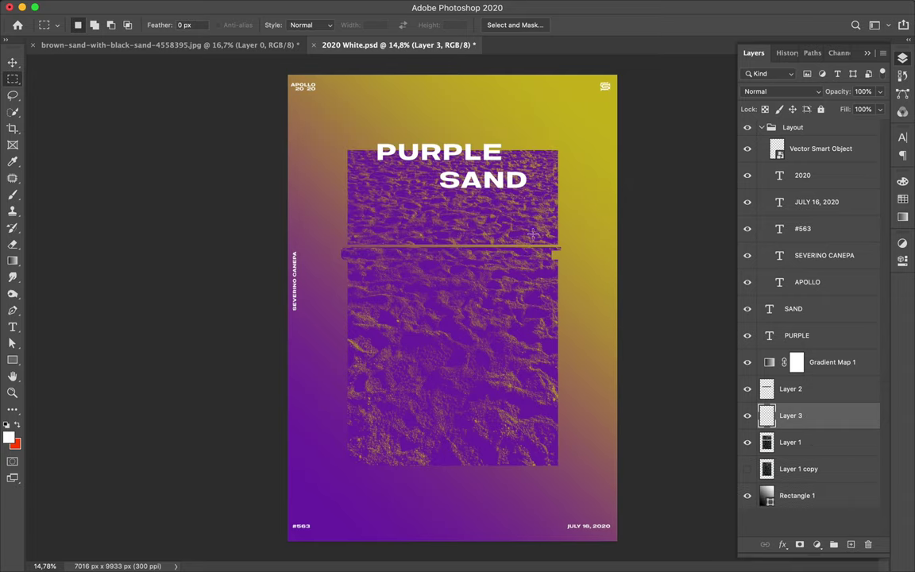
key("v")
left_click_drag(531, 247, 510, 247)
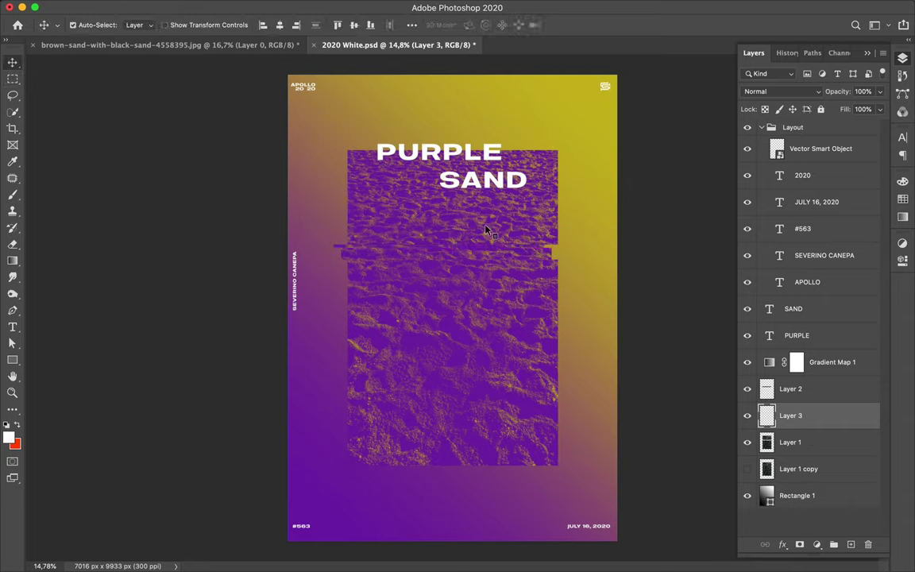
Cut a strip just above the earlier slices onto its own layer and nudge it right
left_click(486, 230)
key("m")
left_click_drag(342, 236, 575, 247)
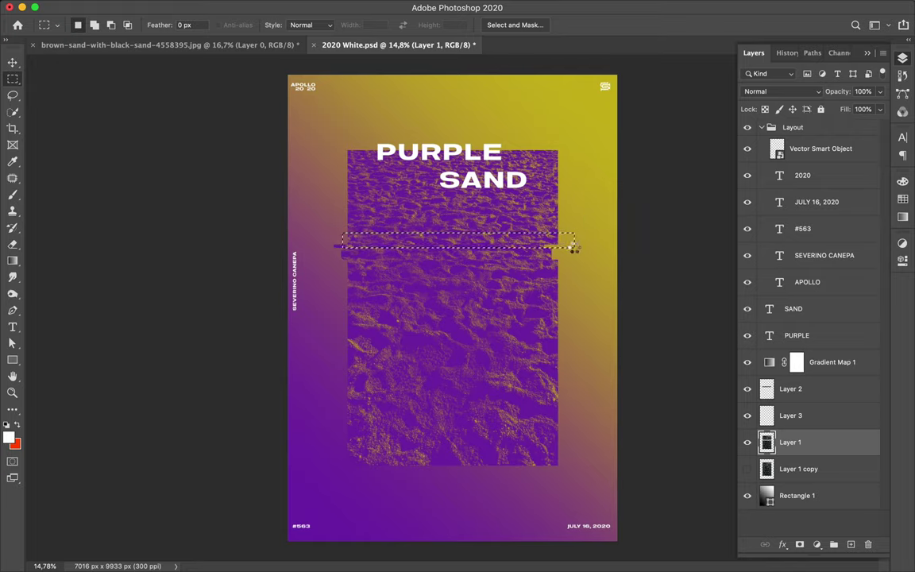
key("ctrl+x")
key("ctrl+v")
key("v")
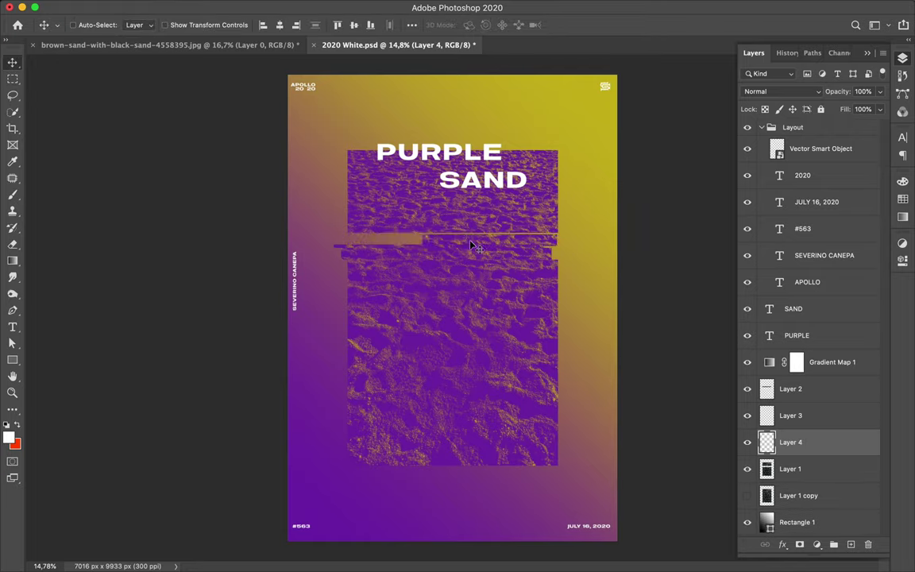
left_click_drag(467, 243, 471, 244)
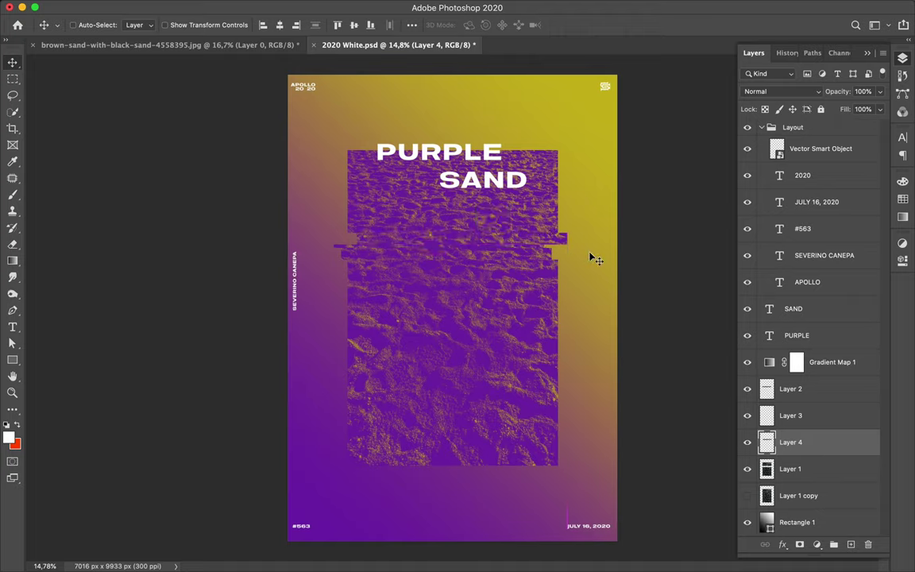
Copy a wider band across the lower sand onto a new layer
left_click(354, 394)
key("m")
left_click_drag(333, 415, 579, 471)
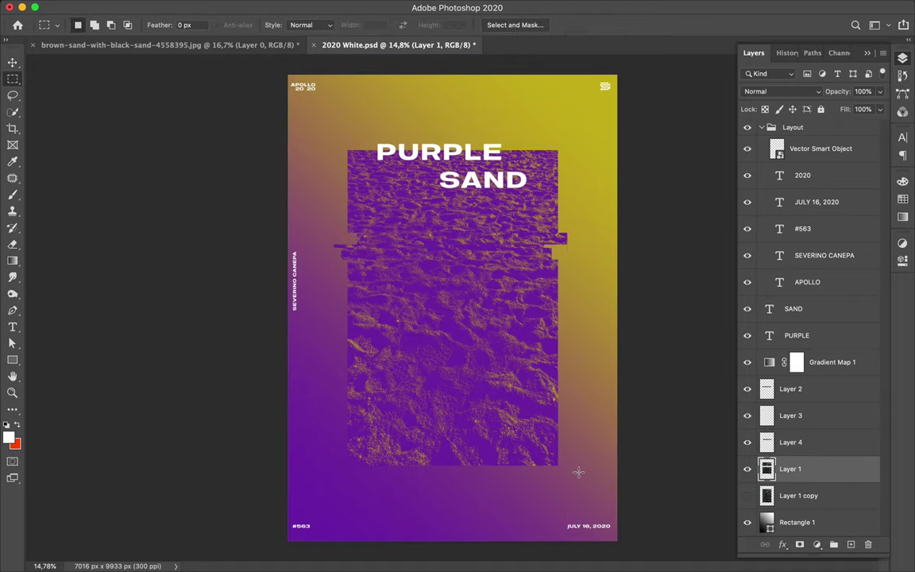
key("ctrl+j")
Offset the lower sand band, then split another wide lower band onto a layer shifted left
key("v")
left_click_drag(488, 439, 502, 459)
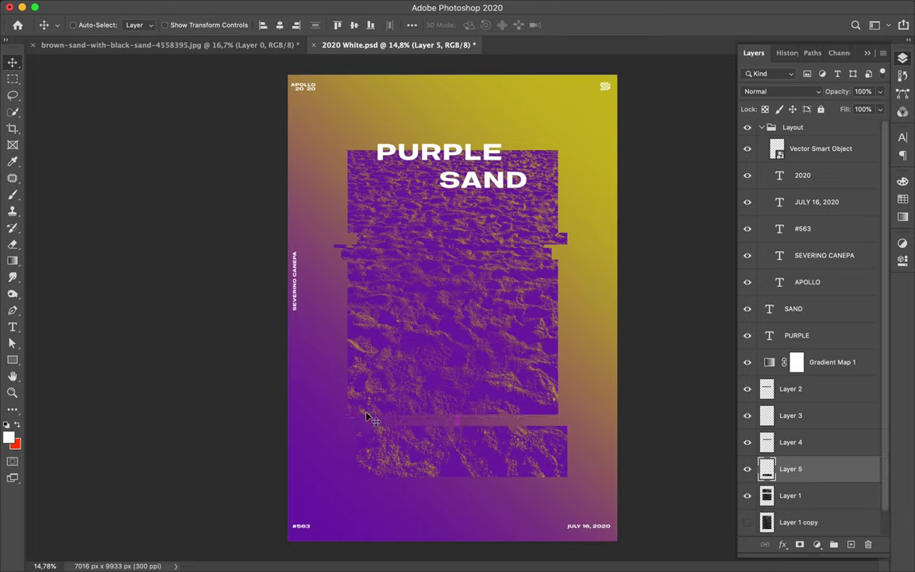
key("m")
left_click_drag(567, 434, 336, 392)
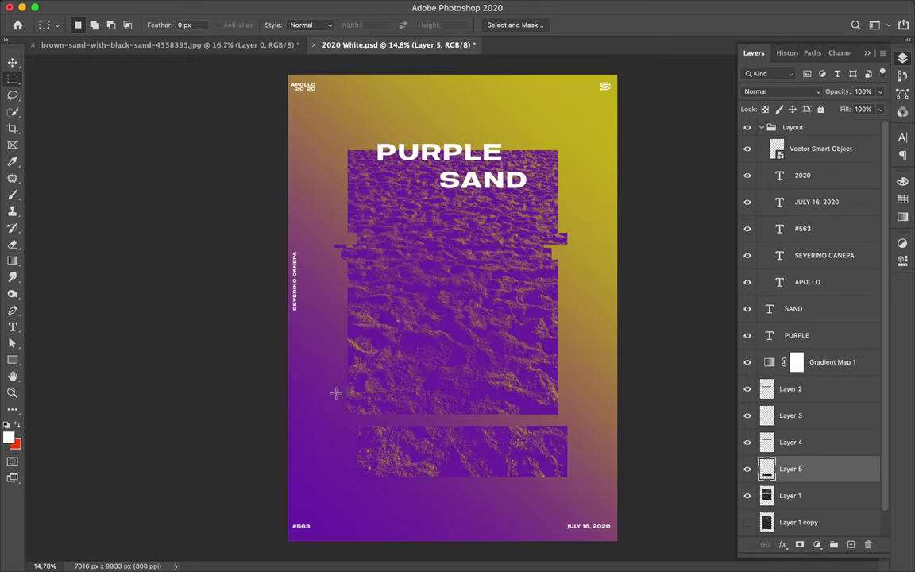
key("alt+bracketleft")
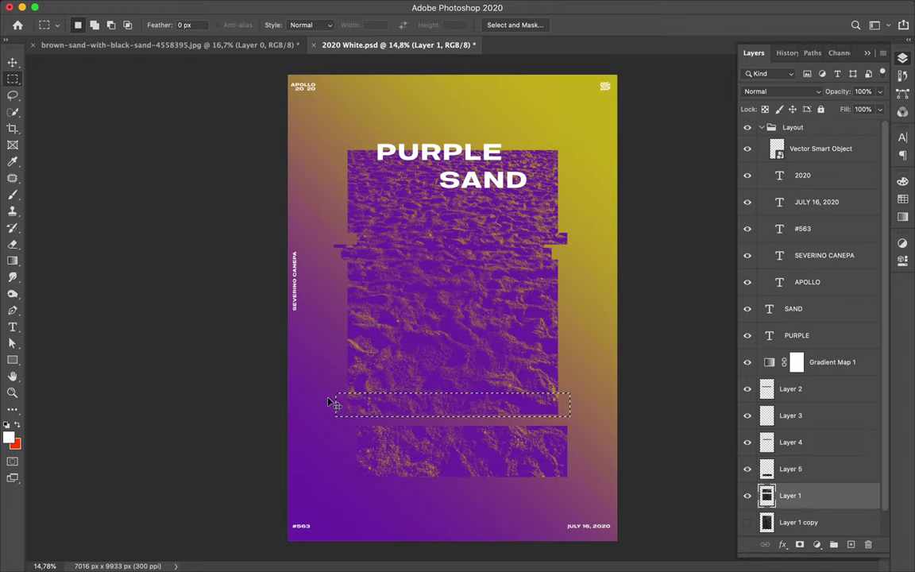
key("Delete")
key("ctrl+j")
key("v")
left_click_drag(433, 408, 408, 417)
Copy a thin strip above the lower slices to a new layer and shift it right
key("m")
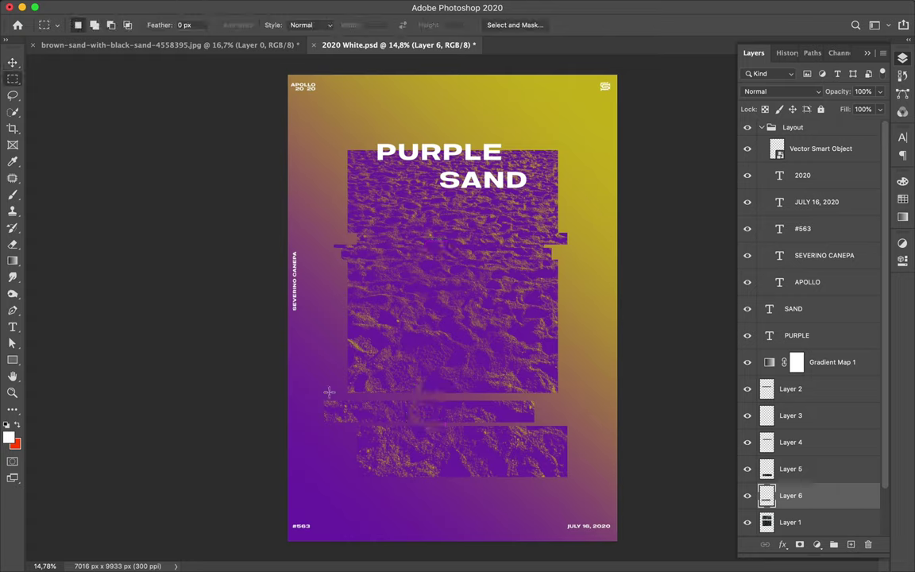
left_click_drag(614, 403, 585, 397)
key("ctrl+c")
left_click(555, 204)
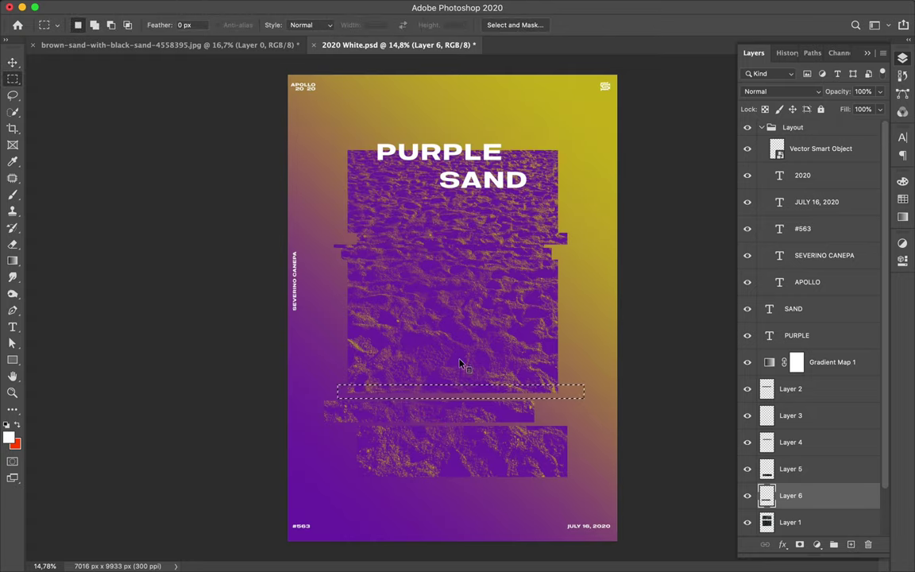
key("alt+bracketleft")
key("ctrl+j")
key("v")
left_click_drag(461, 360, 479, 394)
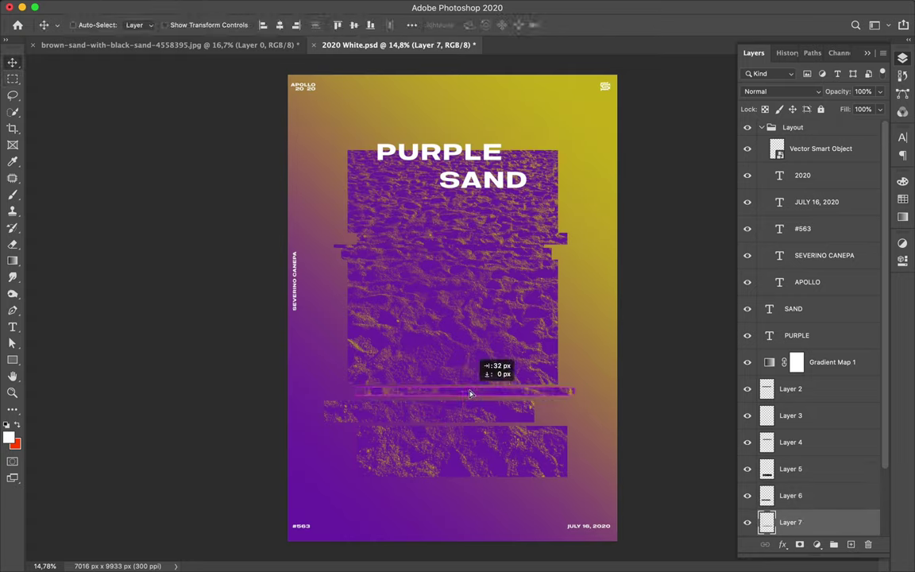
Move a strip of sand beside the PURPLE title slightly right
key("m")
key("alt+bracketleft")
left_click_drag(336, 141, 591, 157)
key("v")
left_click_drag(530, 159, 543, 161)
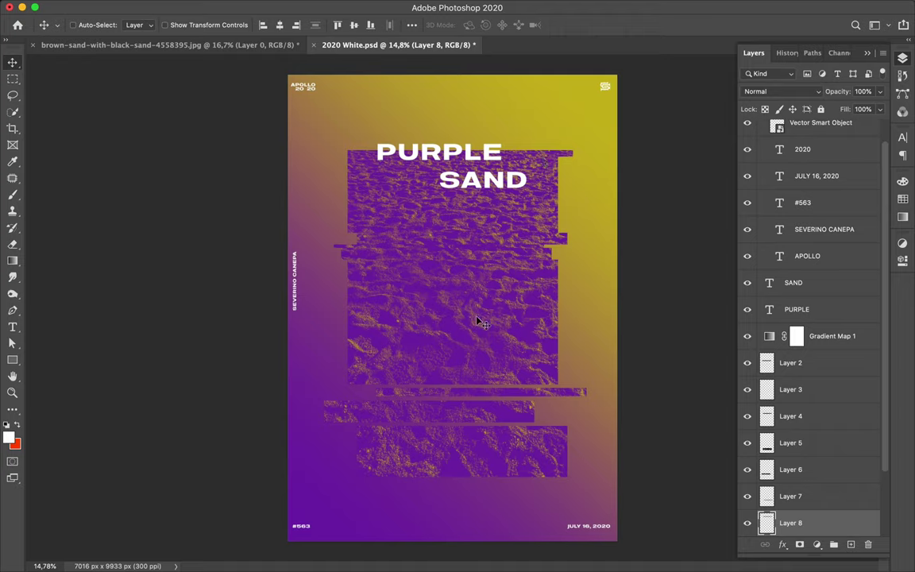
Delete a band across the middle sand and shift a copied strip left as a glitch slice
key("m")
key("alt+bracketleft")
left_click_drag(337, 299, 566, 318)
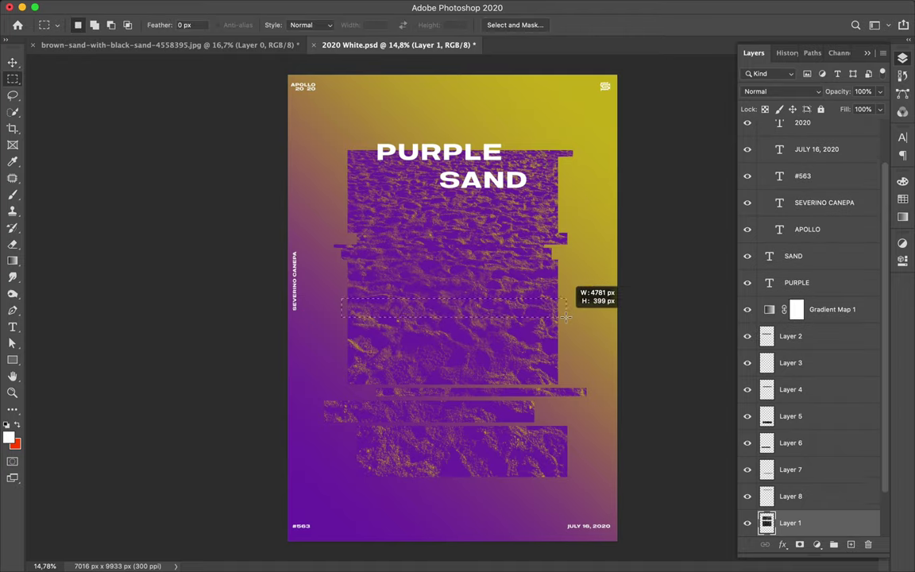
key("Delete")
key("ctrl+d")
key("ctrl+j")
key("v")
left_click_drag(547, 301, 438, 301)
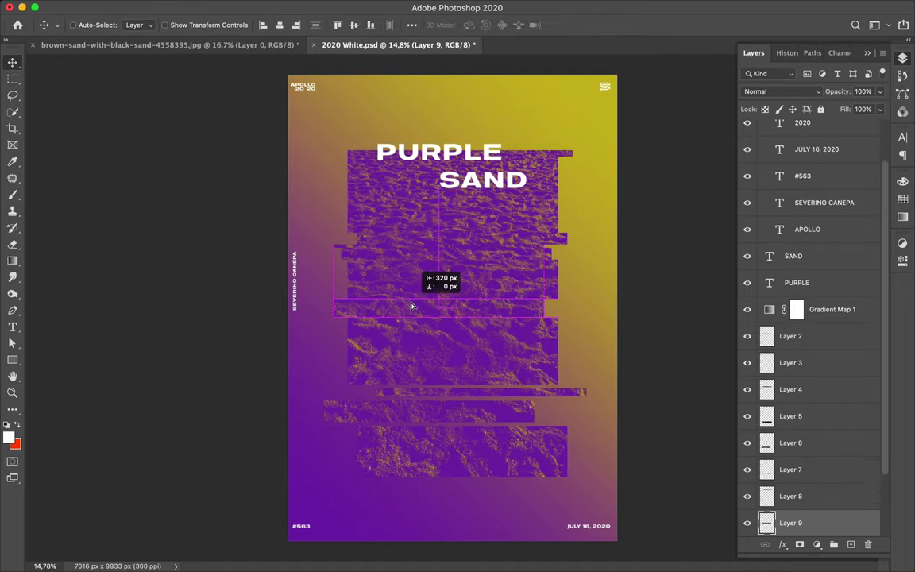
Copy another thin middle band to a new layer and shift it right past the edge
key("alt+bracketleft")
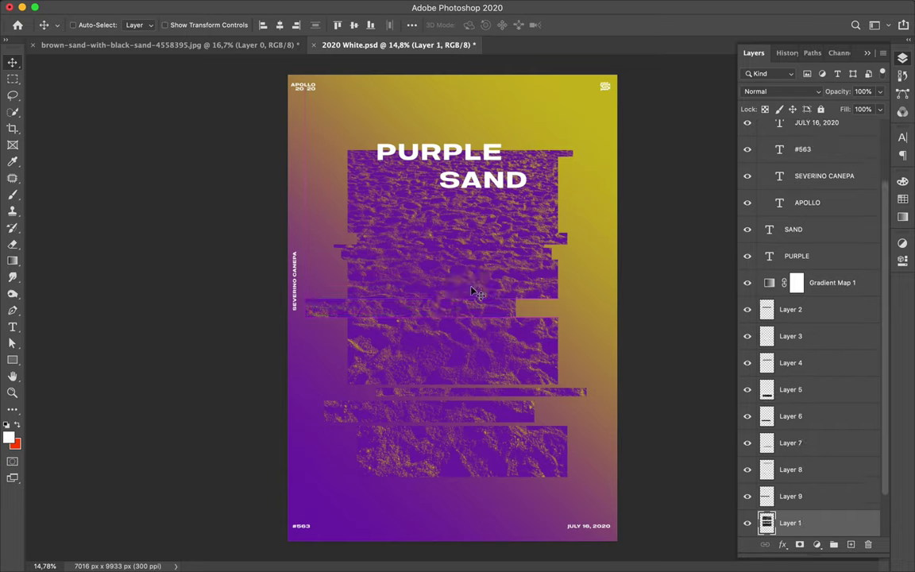
key("m")
left_click_drag(337, 294, 590, 302)
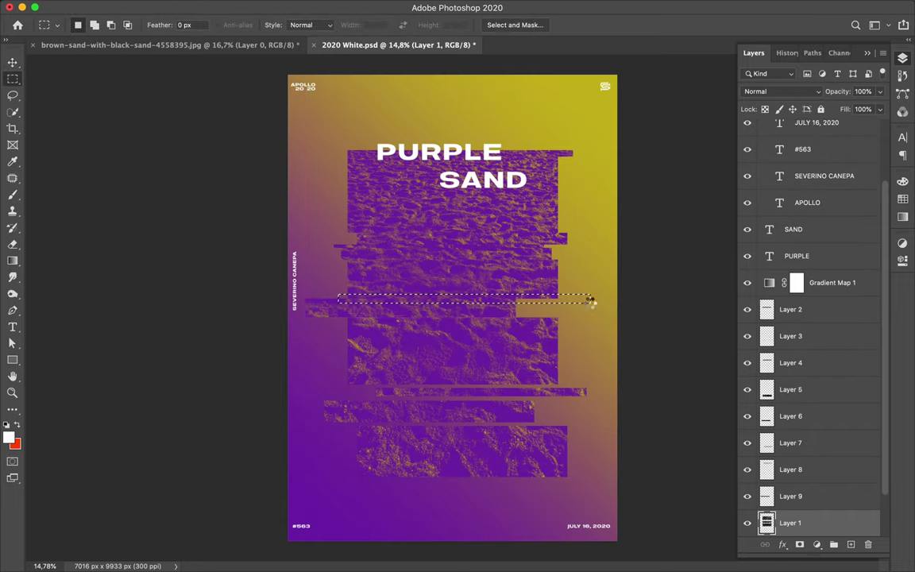
key("ctrl+j")
key("v")
left_click_drag(520, 300, 557, 299)
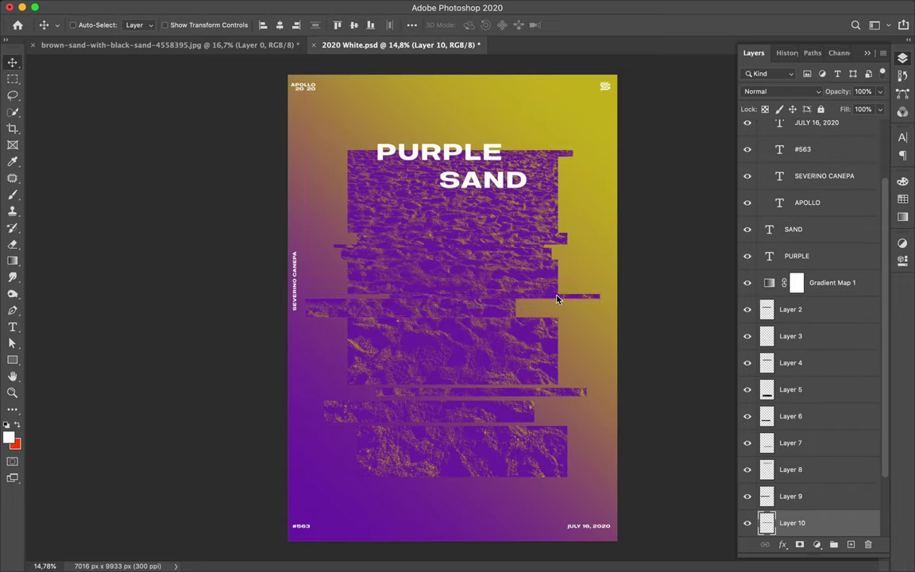
Select a thin band near the top of the poster and copy it to a new layer
key("m")
left_click_drag(339, 182, 570, 188)
key("ctrl+j")
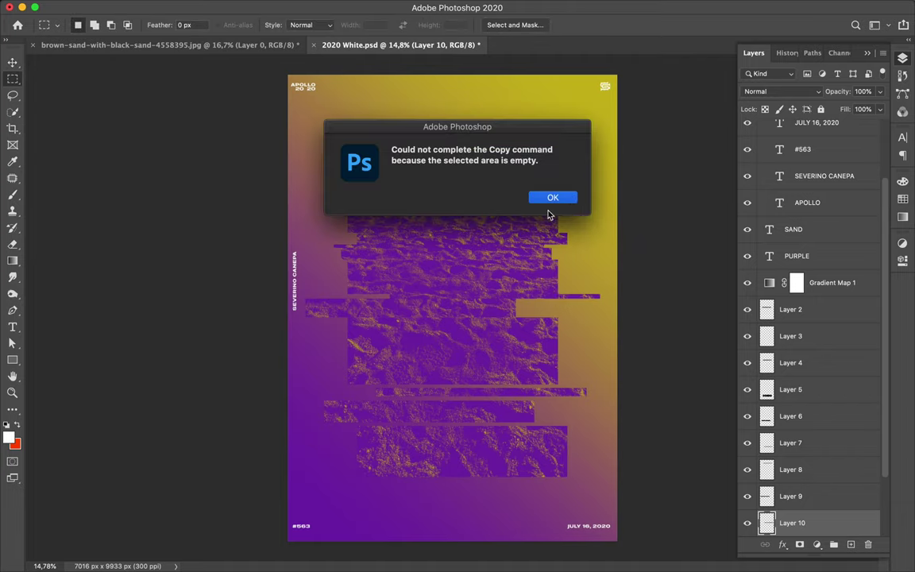
Copy a thin band through the SAND title row to Layer 11 and shift it left
left_click(547, 212)
key("alt+bracketleft")
scroll(452, 185, "up", 1)
left_click_drag(325, 153, 596, 156)
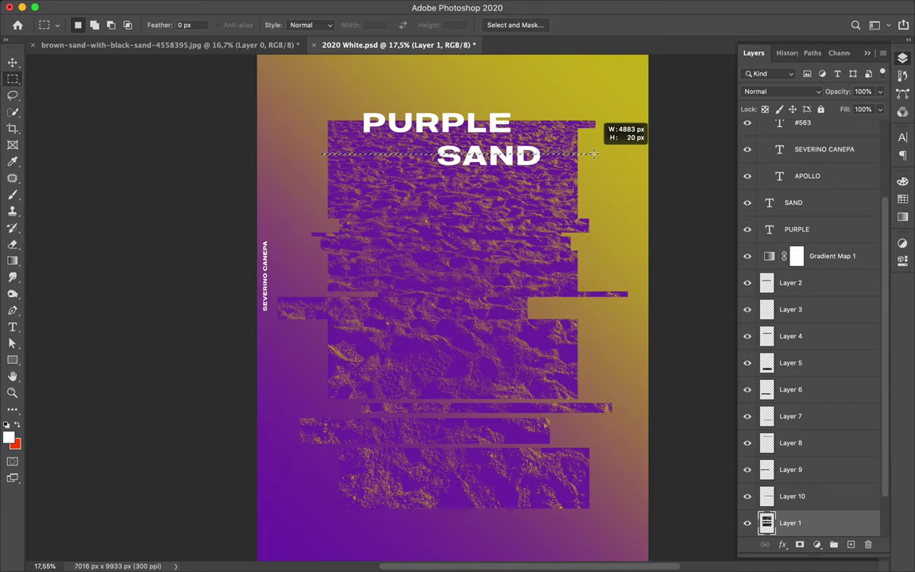
key("ctrl+j")
key("v")
left_click_drag(578, 159, 535, 158)
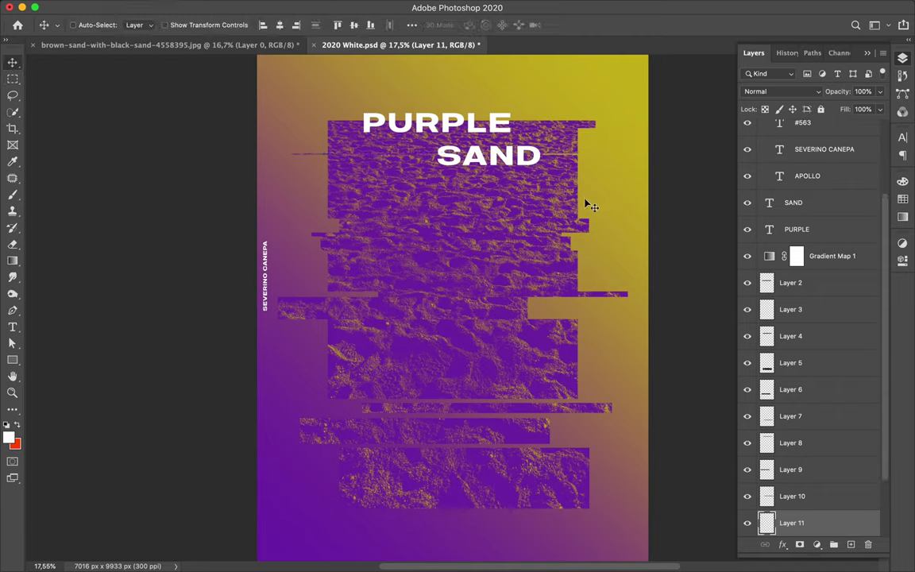
Copy a thin band just below PURPLE to Layer 12 and nudge it sideways
key("m")
key("alt+bracketleft")
left_click_drag(321, 145, 606, 155)
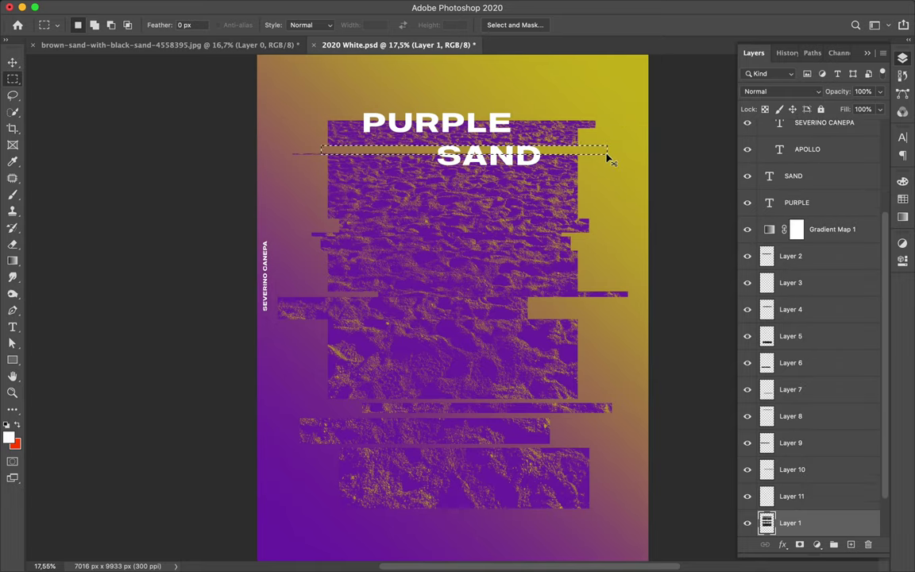
key("ctrl+j")
key("v")
left_click_drag(576, 149, 591, 151)
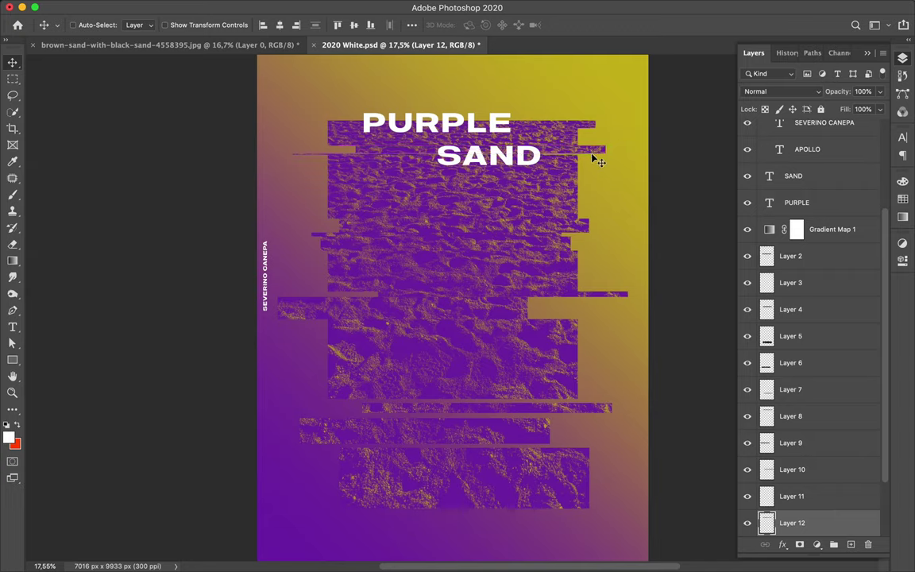
Select both PURPLE and SAND text layers and scale them to about 168%
left_click(456, 129)
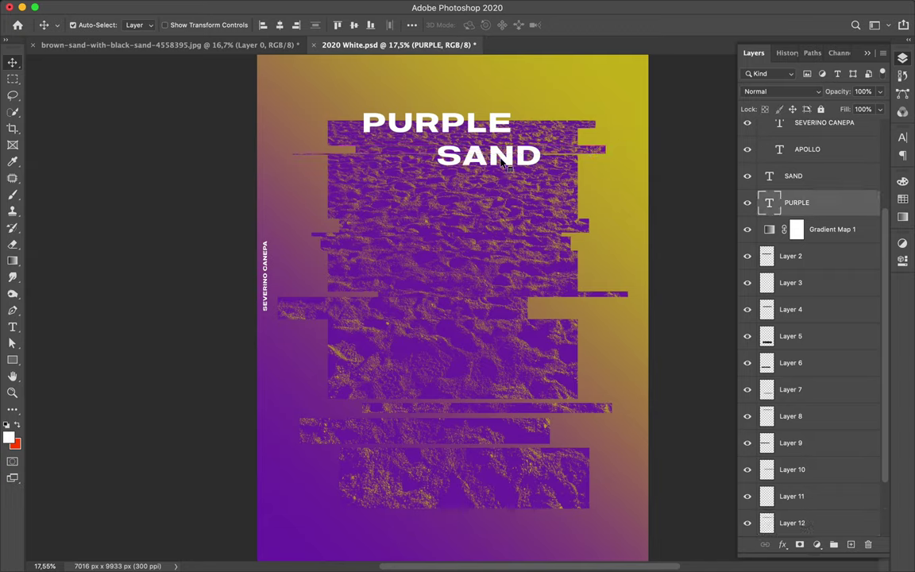
left_click(502, 163, "shift")
key("ctrl+t")
left_click_drag(451, 168, 457, 193)
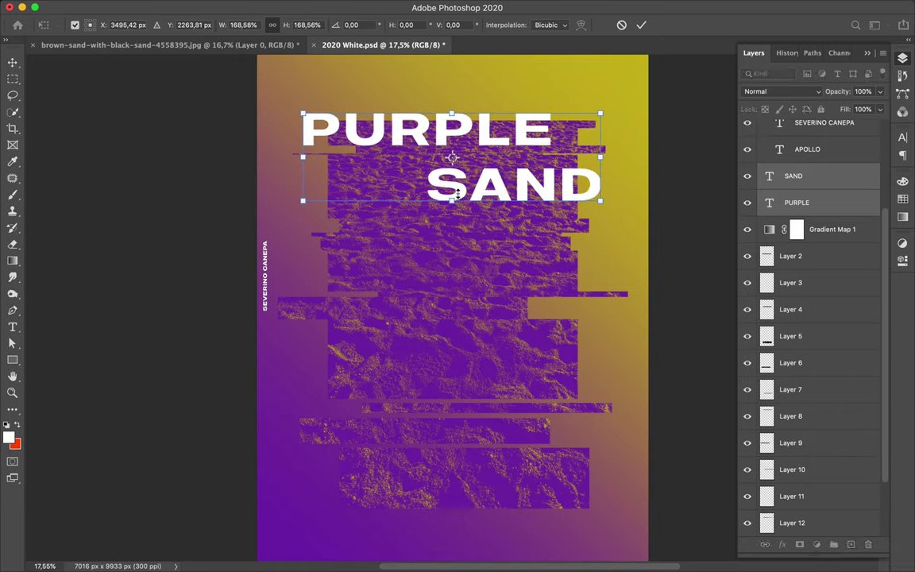
Commit the enlarged title and edit the PURPLE text down to 'PUR-'
key("Return")
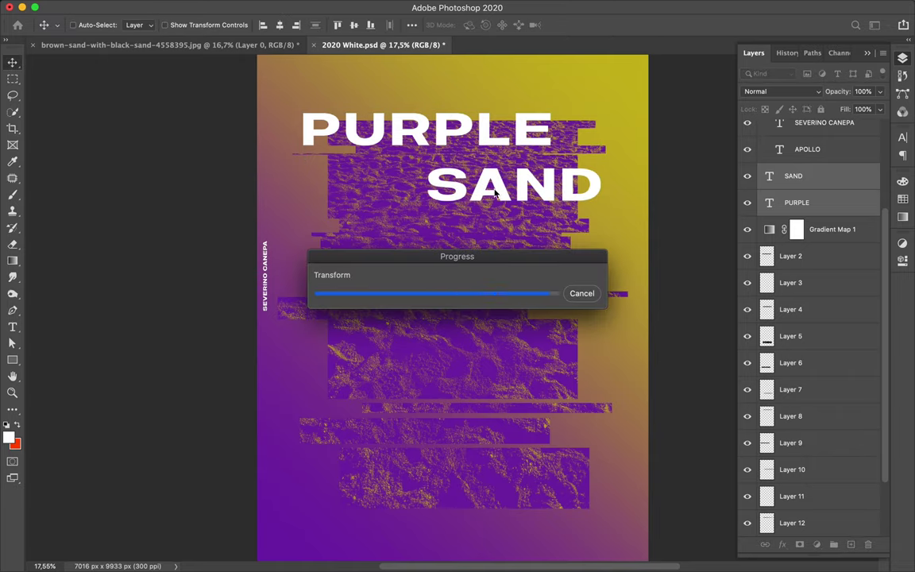
double_click(441, 138)
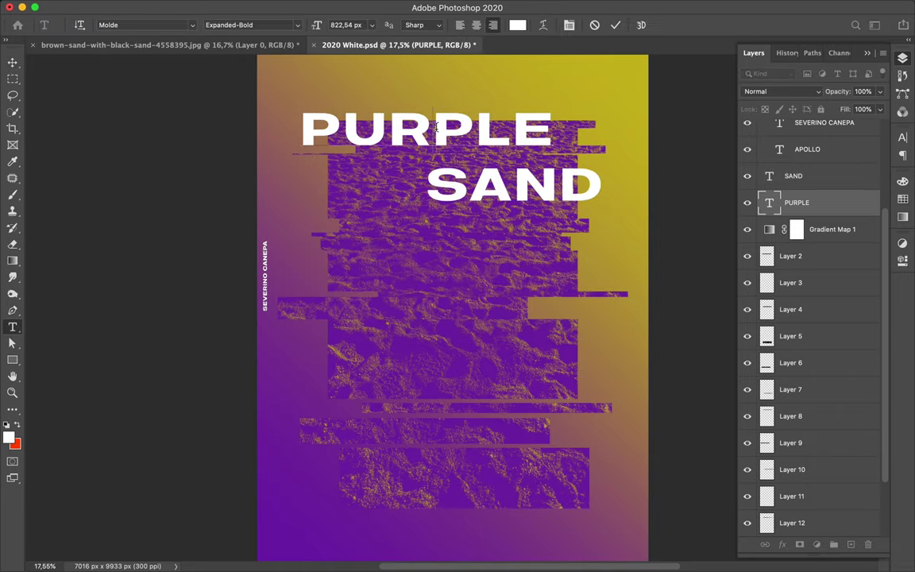
type("-")
left_click_drag(435, 131, 674, 133)
key("BackSpace")
key("ctrl+Return")
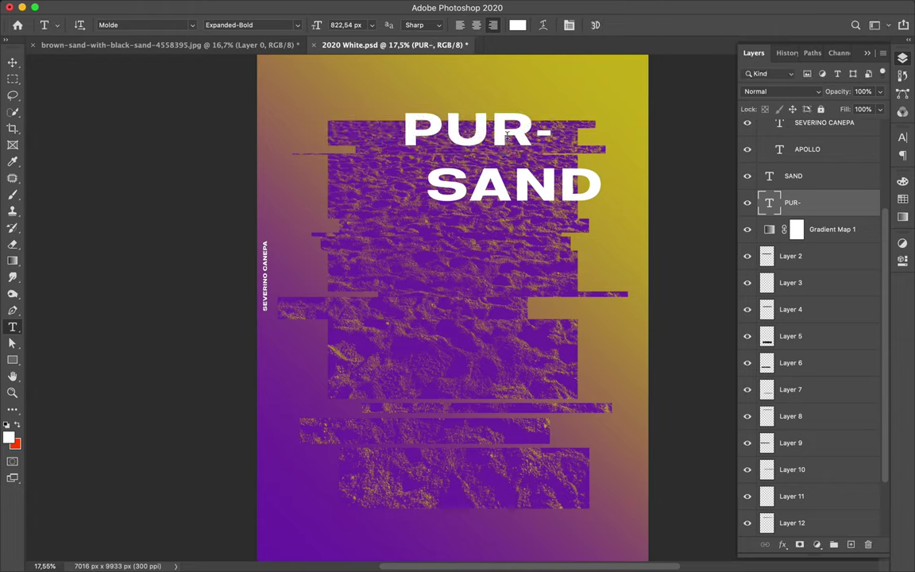
Duplicate PUR- lower left, retype the copy as 'PLE' and shift it right
left_click_drag(485, 137, 372, 173)
type("PLE")
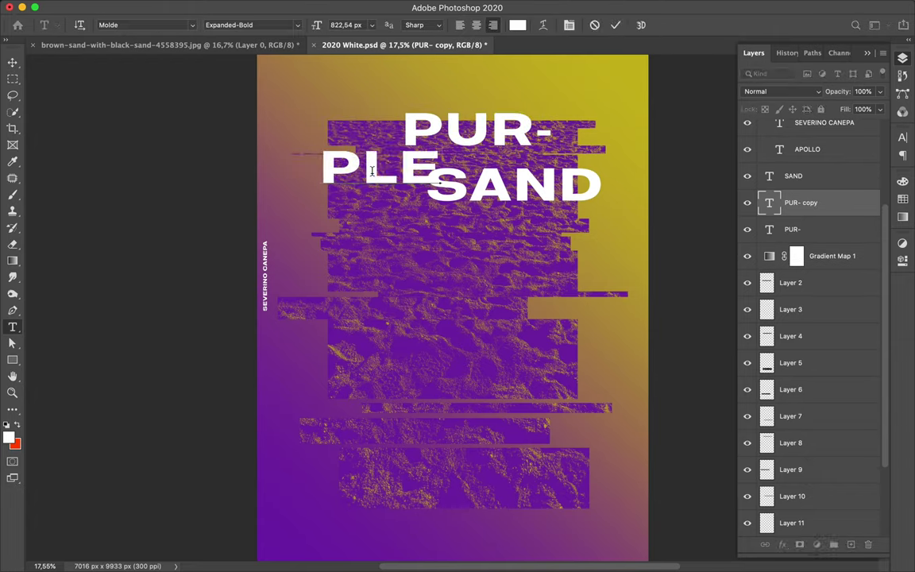
key("ctrl+Return")
key("v")
left_click_drag(371, 171, 390, 179)
Move SAND further down the poster and trim it to 'SA-'
mouse_move(505, 190)
left_mouse_down()
mouse_move(480, 254)
mouse_move(578, 249)
left_mouse_up()
key("t")
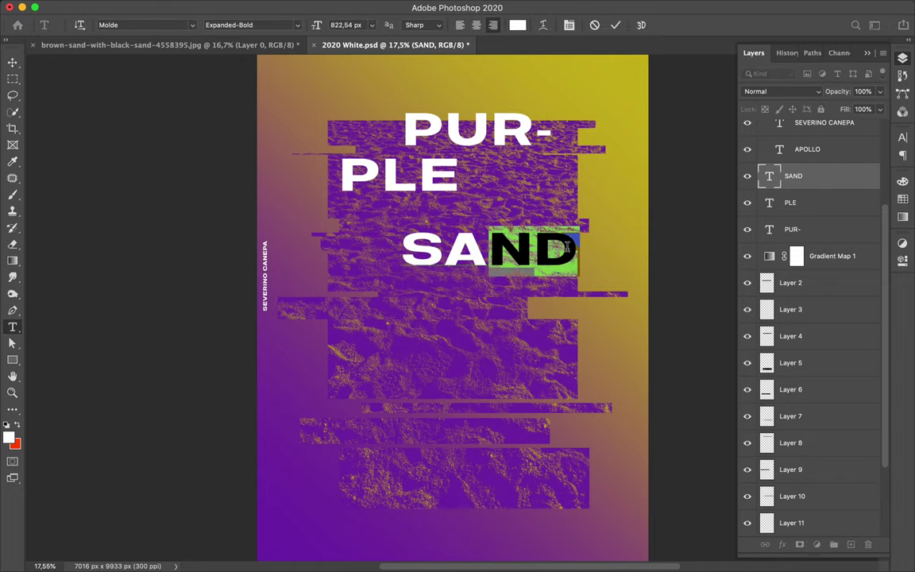
key("BackSpace")
type("-")
key("ctrl+Return")
key("v")
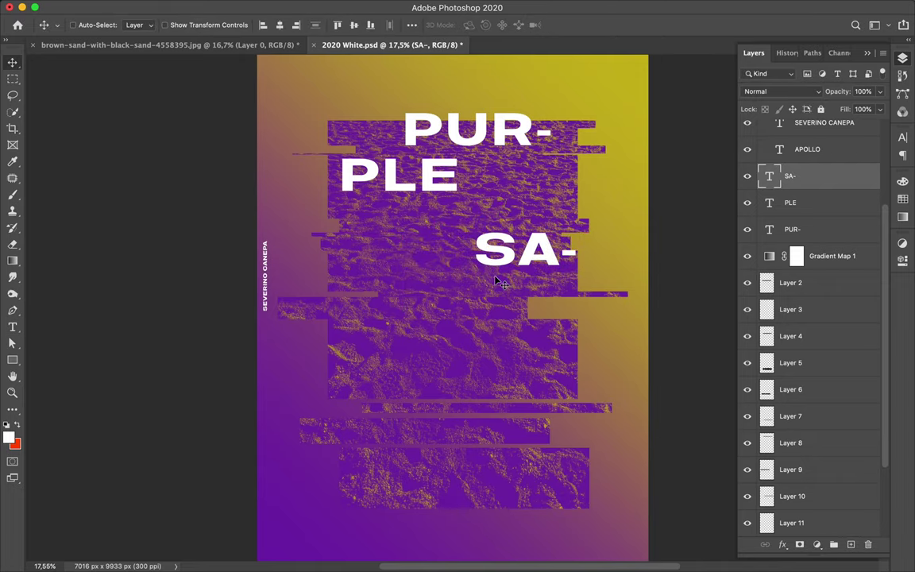
Make an 'ND' copy of SA- placed beneath it, and nudge PLE slightly down
left_click_drag(523, 262, 435, 306, "alt")
double_click(432, 300)
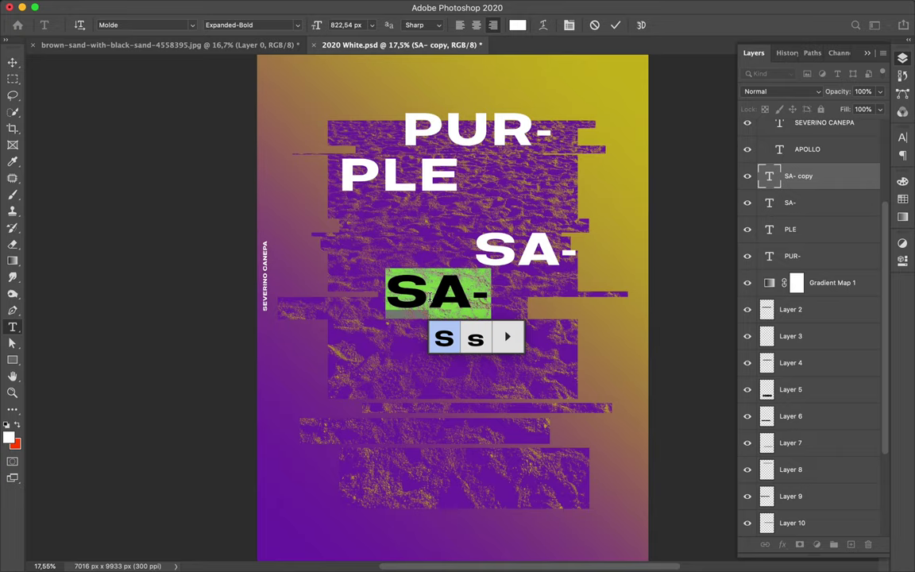
type("NDv")
key("BackSpace")
key("ctrl+Return")
key("v")
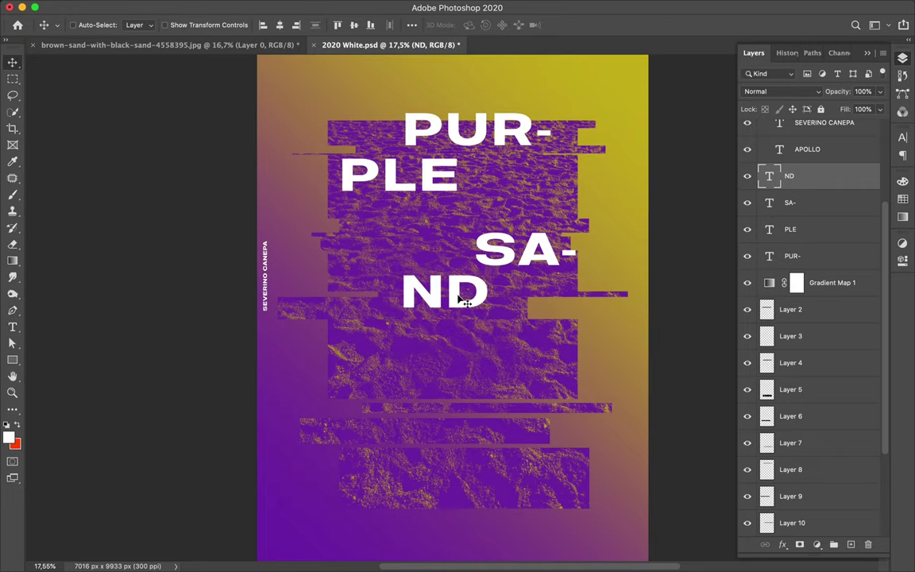
left_click_drag(467, 302, 496, 302)
left_click(438, 193)
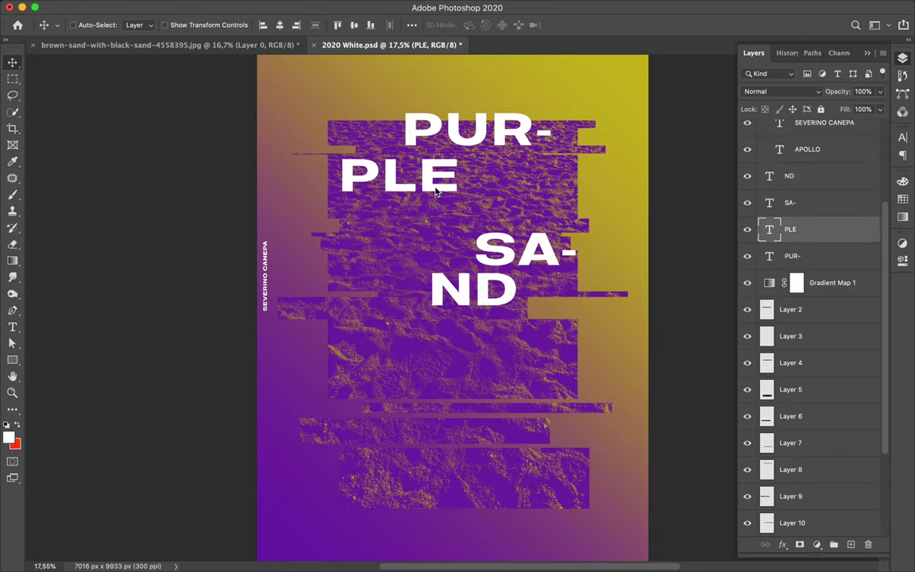
left_click_drag(435, 192, 435, 195)
Duplicate Gradient Map 1 and hide the original
left_click(826, 283)
key("ctrl+j")
left_click(747, 309)
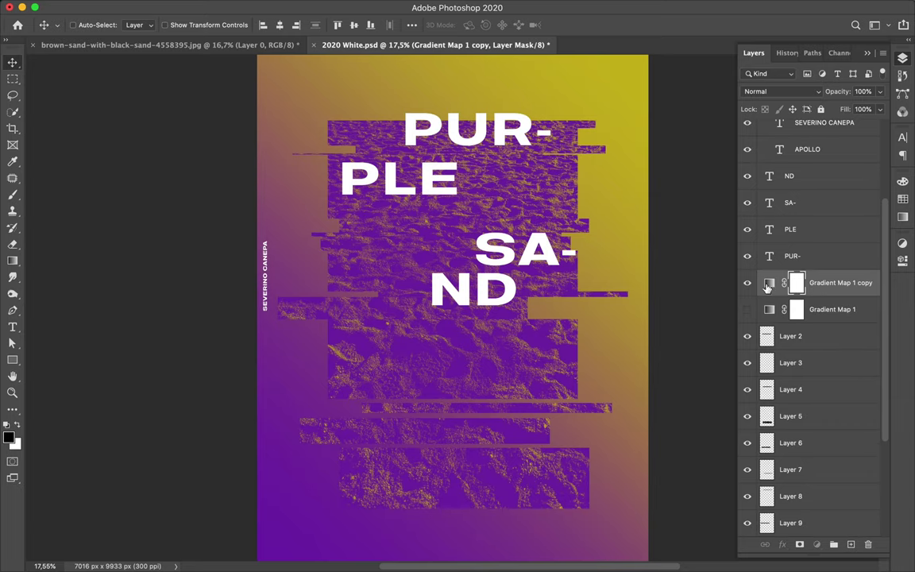
Set the copied gradient map's yellow stop to a brighter f0d917
double_click(767, 284)
left_click(799, 286)
double_click(389, 319)
left_click(613, 322)
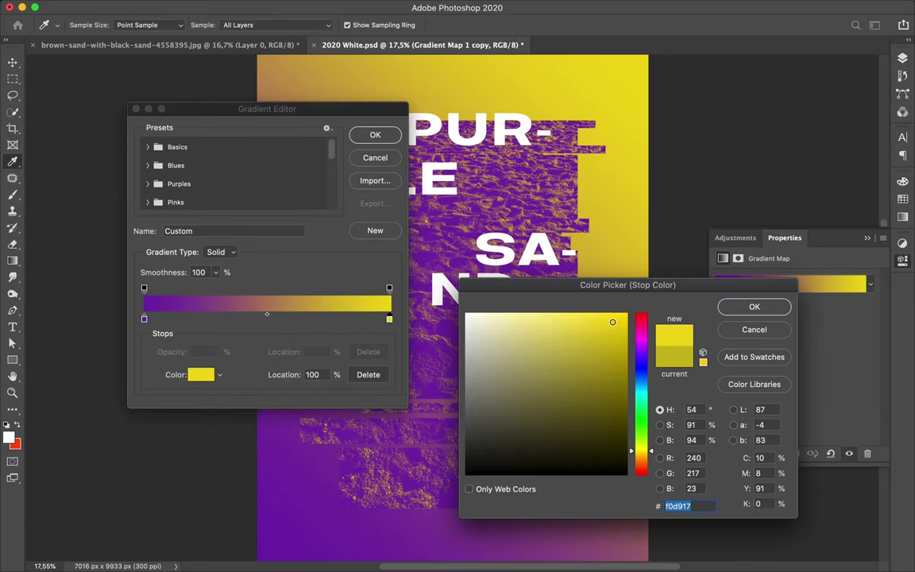
left_click(753, 306)
Change the purple stop to a darker 6a1586 and close the gradient editing
double_click(144, 318)
left_click_drag(646, 349, 648, 347)
left_click(599, 384)
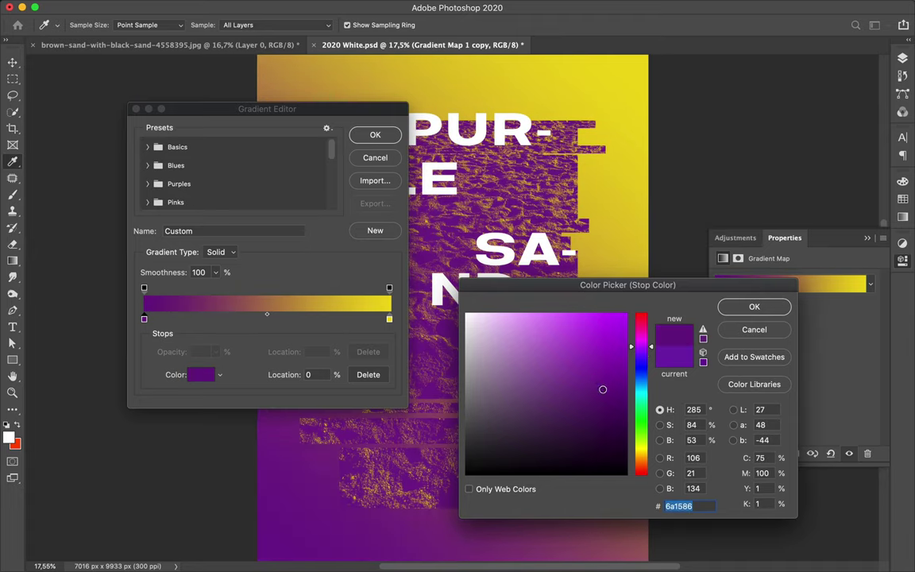
left_click(739, 306)
left_click(374, 134)
Compare the new gradient map on and off, then hide Gradient Map 1
left_click(902, 58)
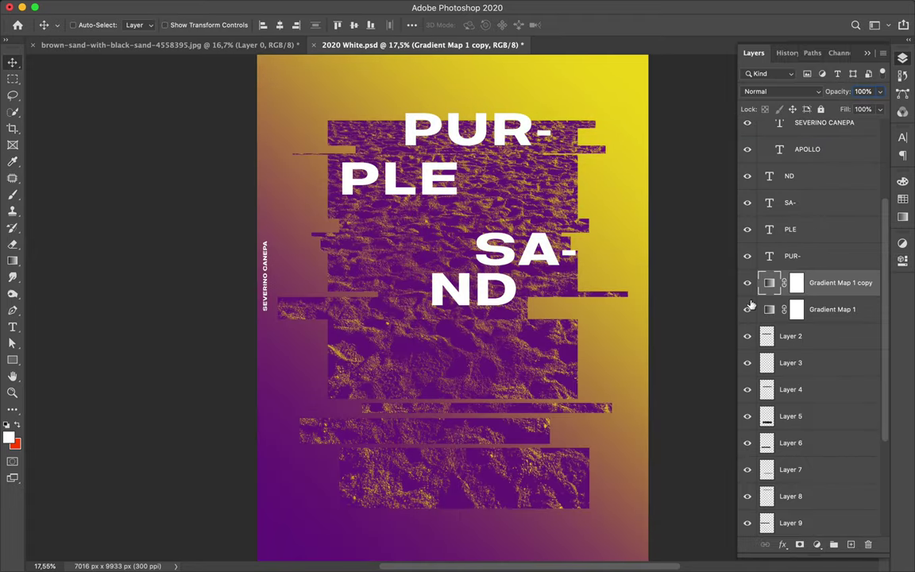
left_click(748, 283)
left_click(747, 283)
left_click(748, 309)
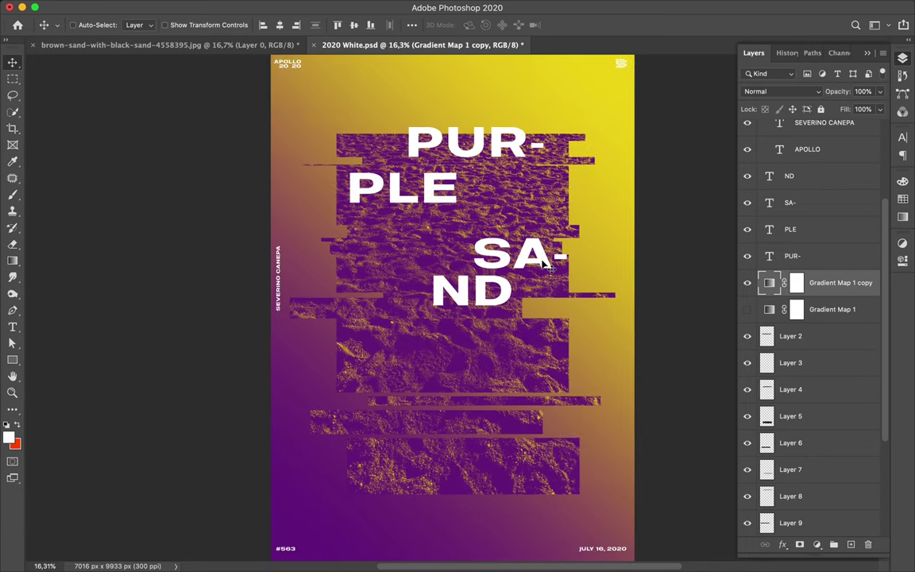
Move PLE right under PUR-, nudge it down, and shift SA- left above ND
left_click_drag(491, 238, 563, 255)
left_click_drag(426, 189, 486, 183)
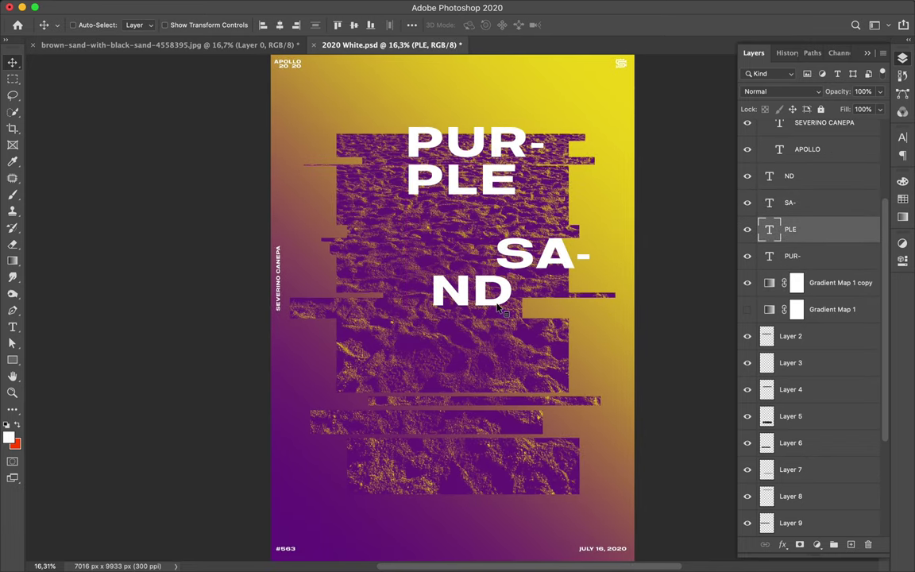
left_click(464, 306)
left_click_drag(412, 171, 496, 171)
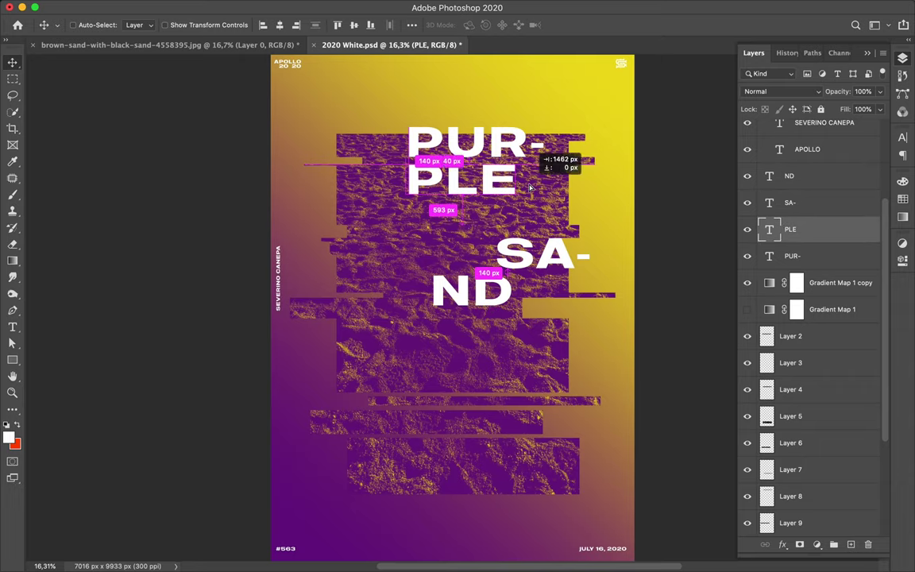
key("shift+Down")
key("shift+Down")
key("shift+Down")
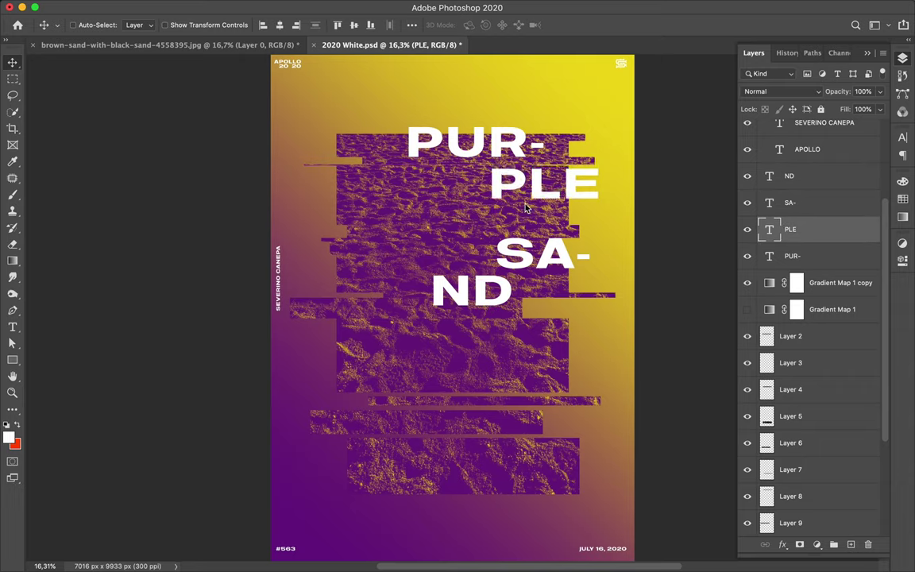
left_click_drag(508, 253, 370, 253)
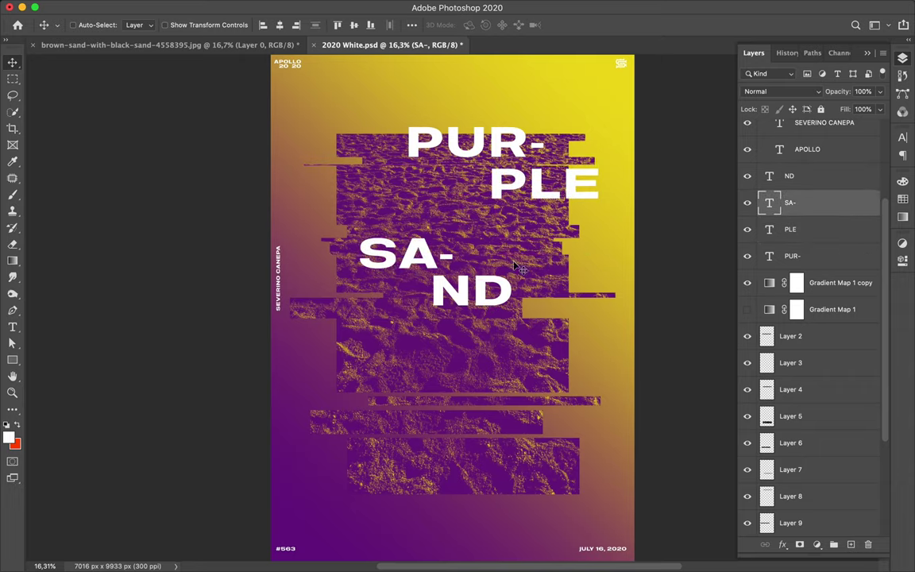
Duplicate the thin strip Layer 9
scroll(524, 270, "down", 3)
scroll(524, 270, "up", 3)
left_click(317, 271)
key("ctrl+j")
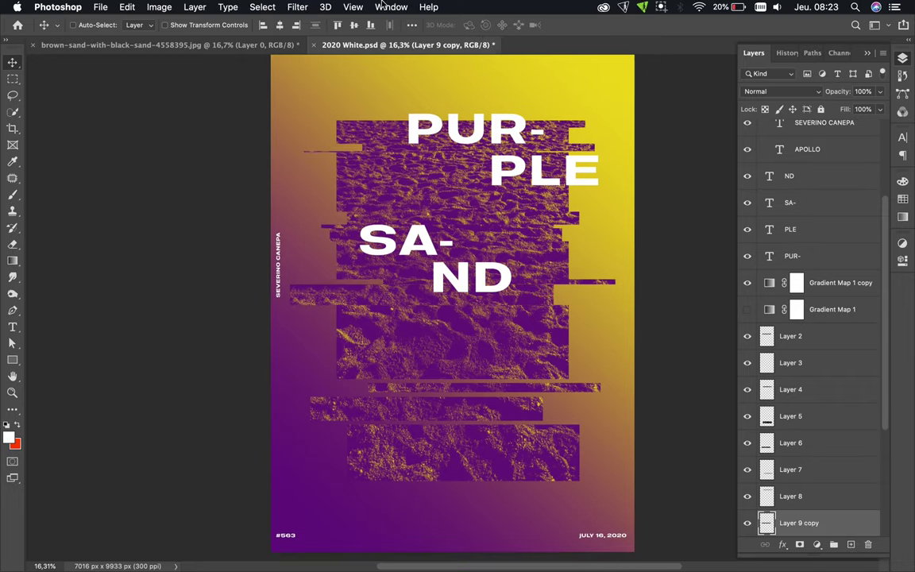
Mosaic the Layer 9 copy at cell size 163, place it right of ND, lower it in the stack
left_click(297, 8)
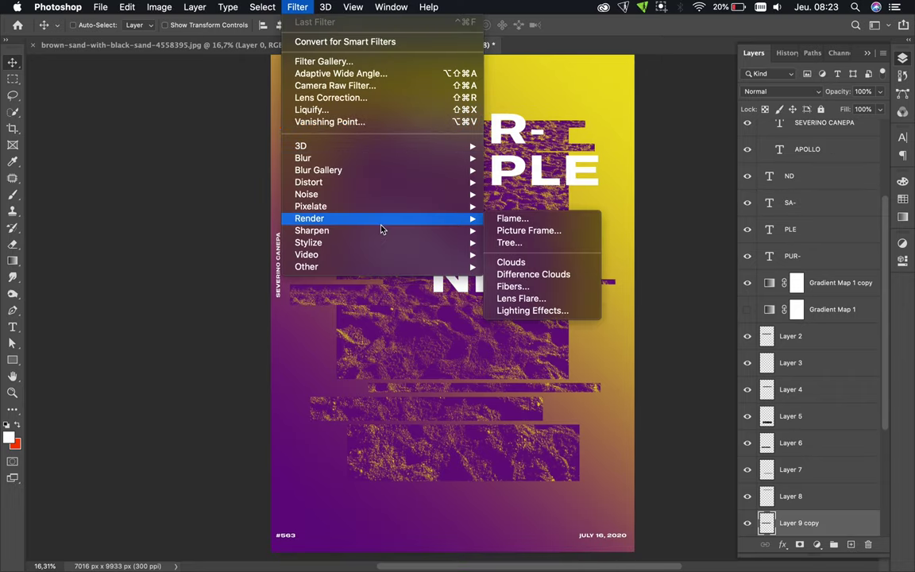
left_click(515, 266)
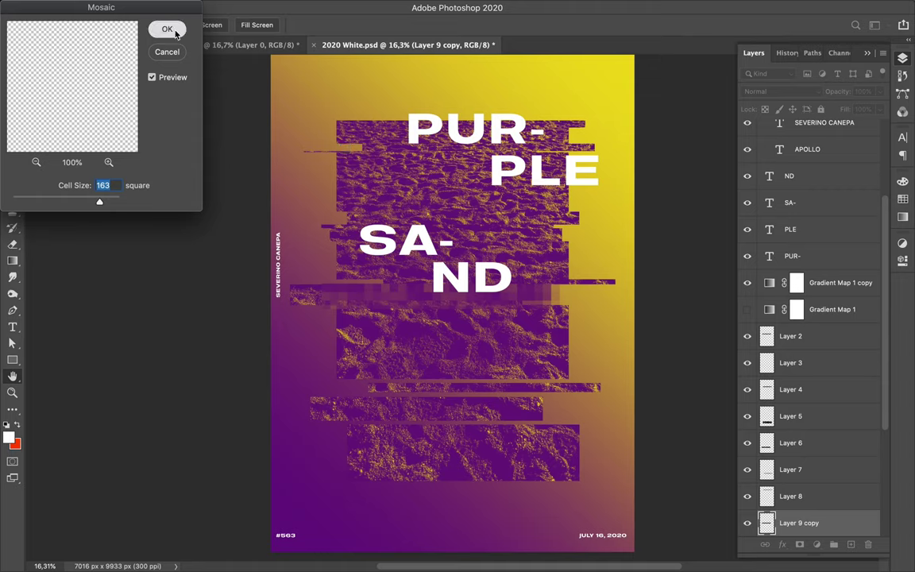
key("Return")
left_click_drag(461, 279, 521, 280)
mouse_move(798, 523)
left_mouse_down()
mouse_move(824, 410)
mouse_move(825, 451)
left_mouse_up()
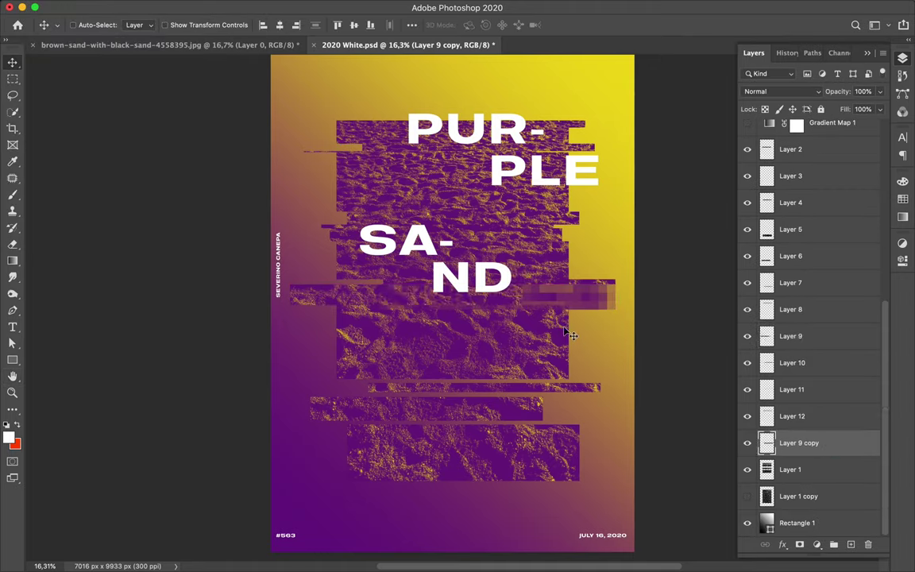
Duplicate Layer 11 with mosaic, then turn a copy vertical and place it near the right edge
left_click(326, 161, "ctrl")
key("ctrl+j")
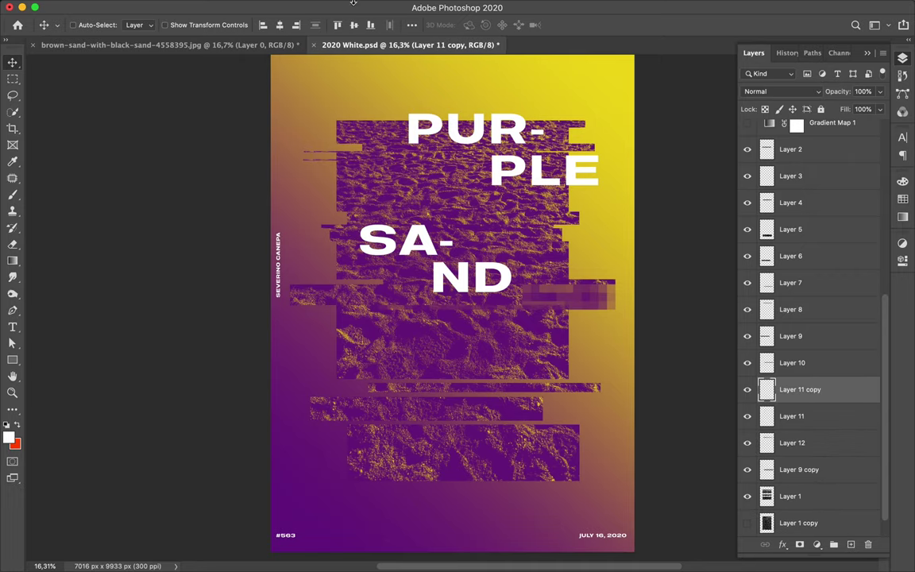
key("ctrl+f")
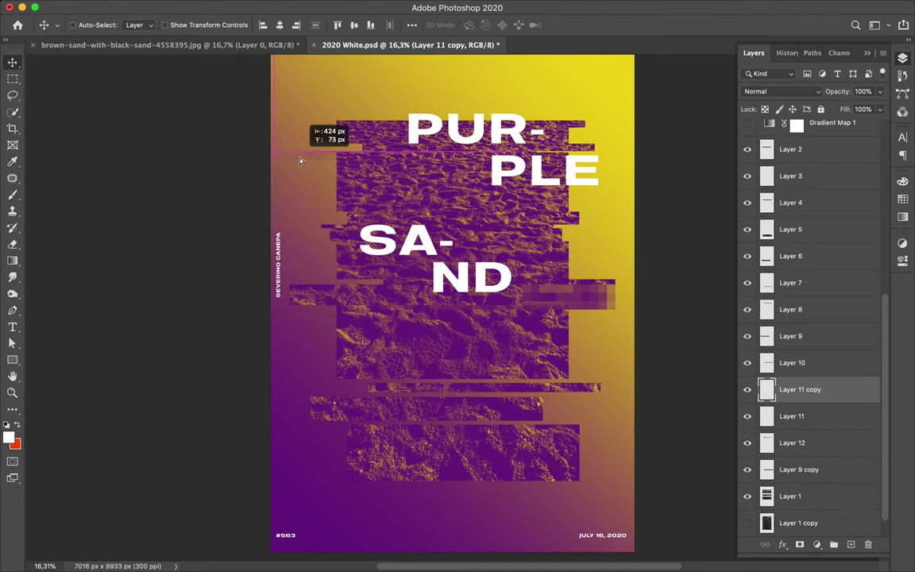
mouse_move(305, 158)
left_mouse_down()
mouse_move(567, 235)
mouse_move(658, 143)
mouse_move(629, 161)
left_mouse_up()
key("ctrl+t")
key("Return")
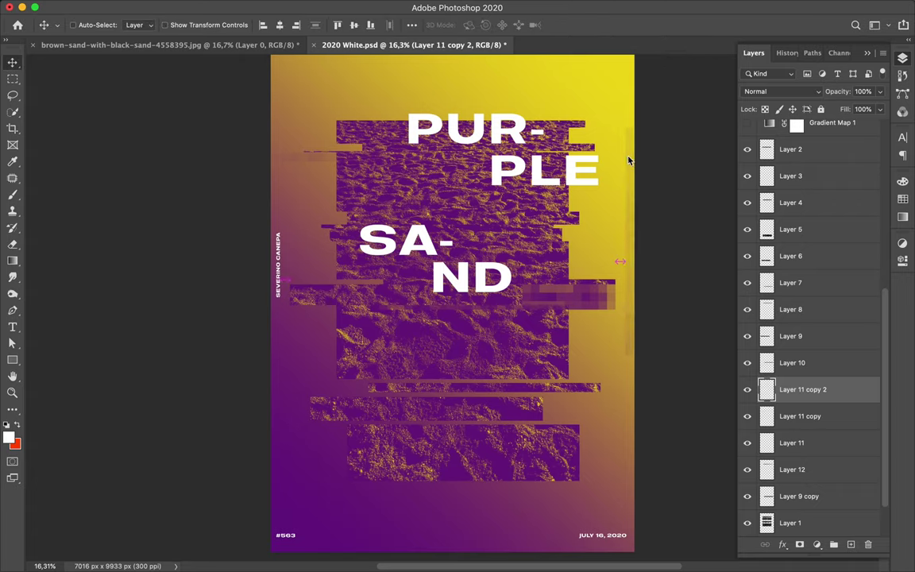
left_click_drag(633, 241, 573, 234)
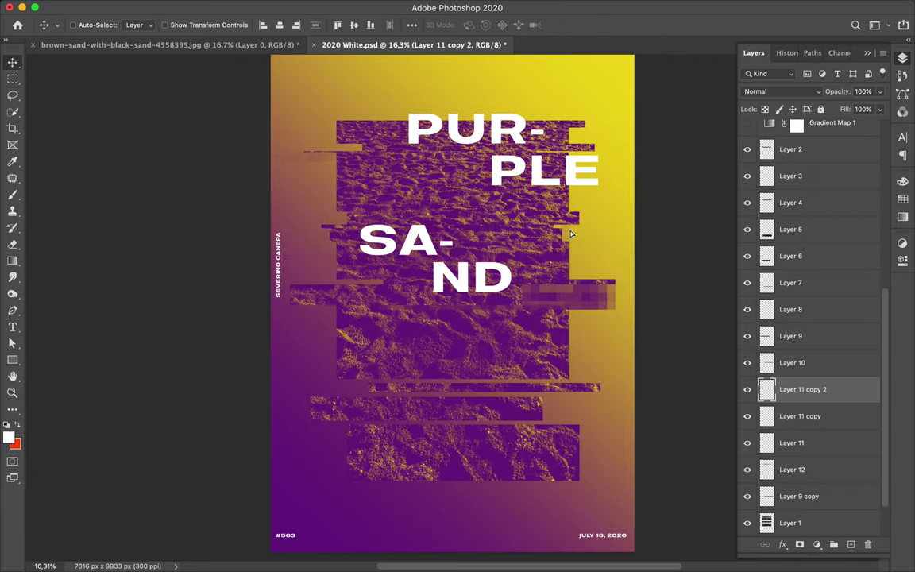
key("ctrl+j")
Draw a gradient-filled square near the poster top and pixelate it with Mosaic
key("u")
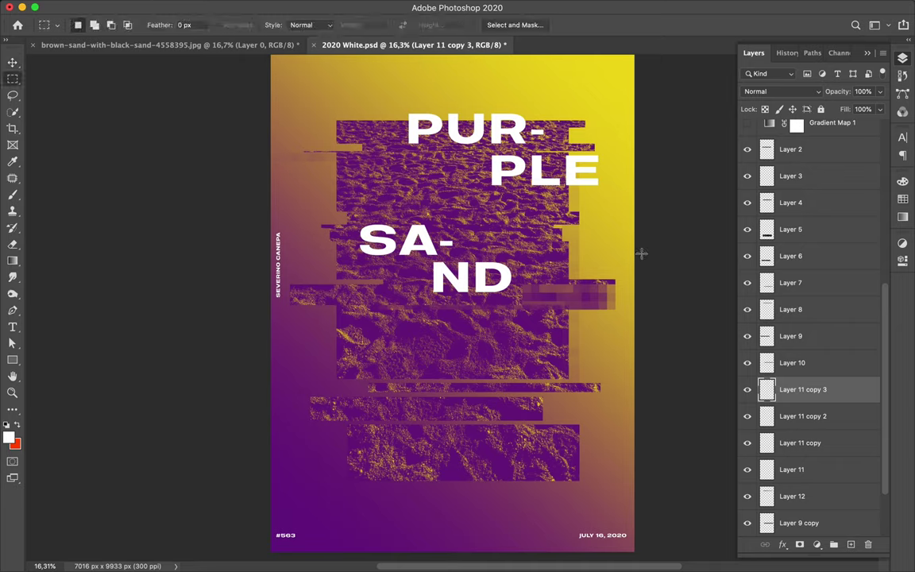
left_click(141, 24)
left_click(110, 50)
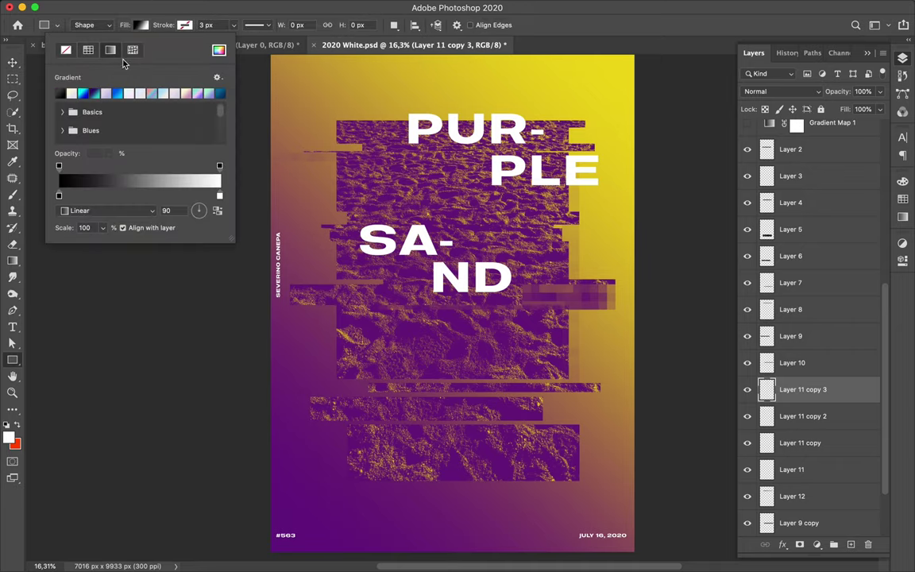
left_click_drag(484, 91, 560, 167)
key("v")
left_click(297, 7)
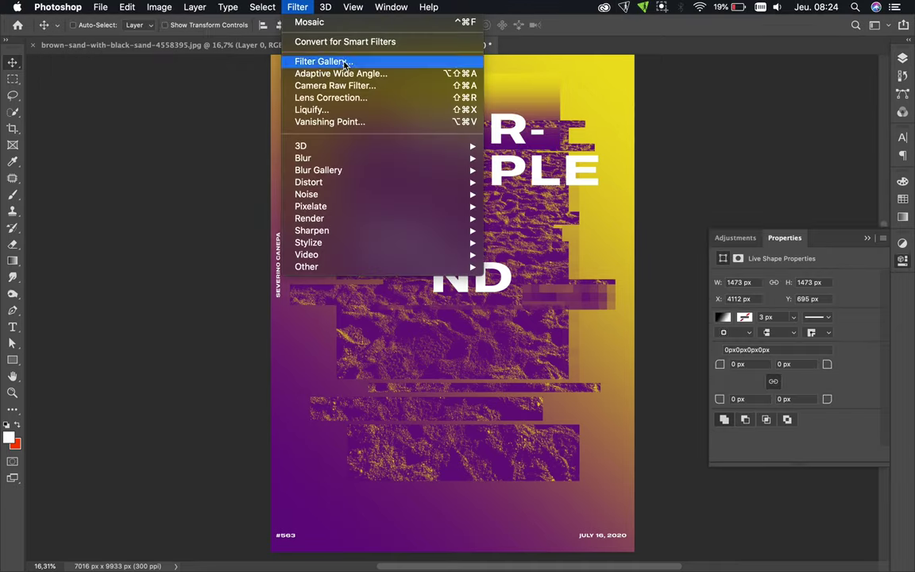
left_click(314, 24)
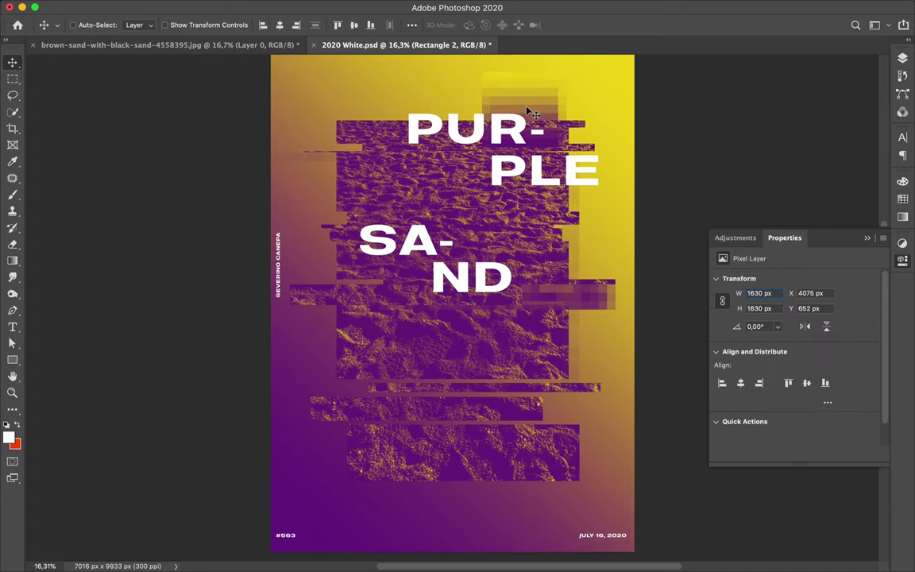
Move the square left, rotate it sideways, and place it below Layer 1 and lower down
left_click_drag(508, 107, 334, 93)
key("ctrl+t")
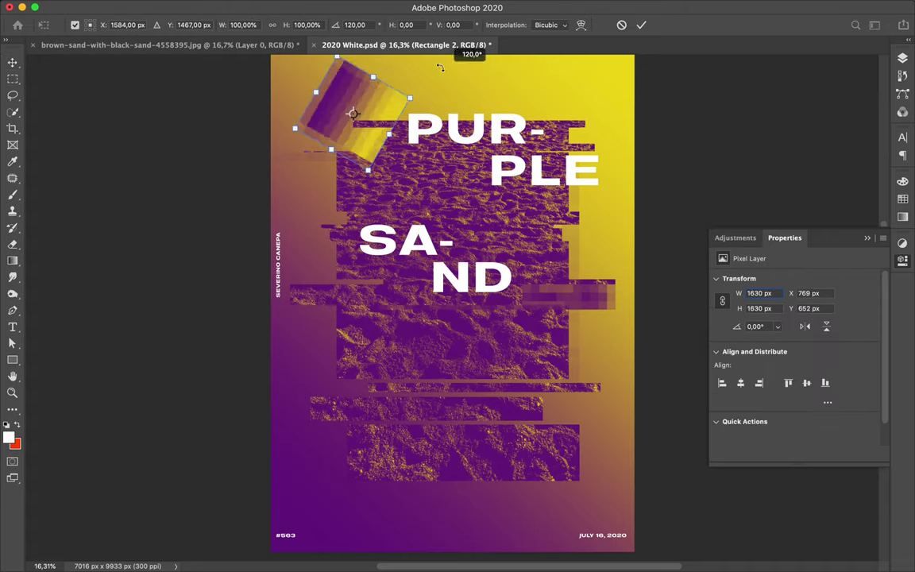
left_click_drag(303, 63, 418, 57)
key("Return")
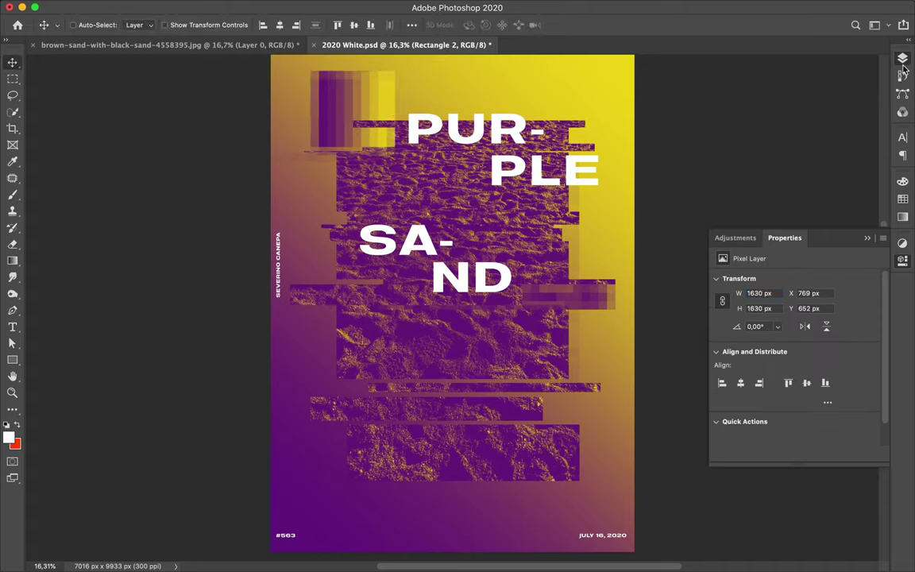
left_click(902, 64)
left_click_drag(797, 284, 826, 483)
mouse_move(327, 83)
left_mouse_down()
mouse_move(332, 132)
mouse_move(493, 413)
mouse_move(288, 337)
left_mouse_up()
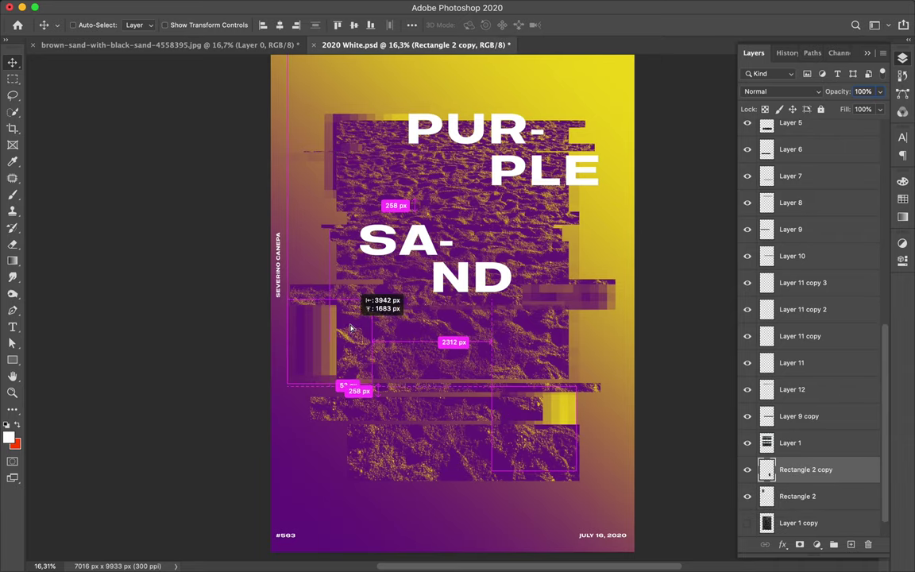
Copy a selected area of Layer 1 onto its own layer and move the block onto the sand
left_click(389, 332)
key("m")
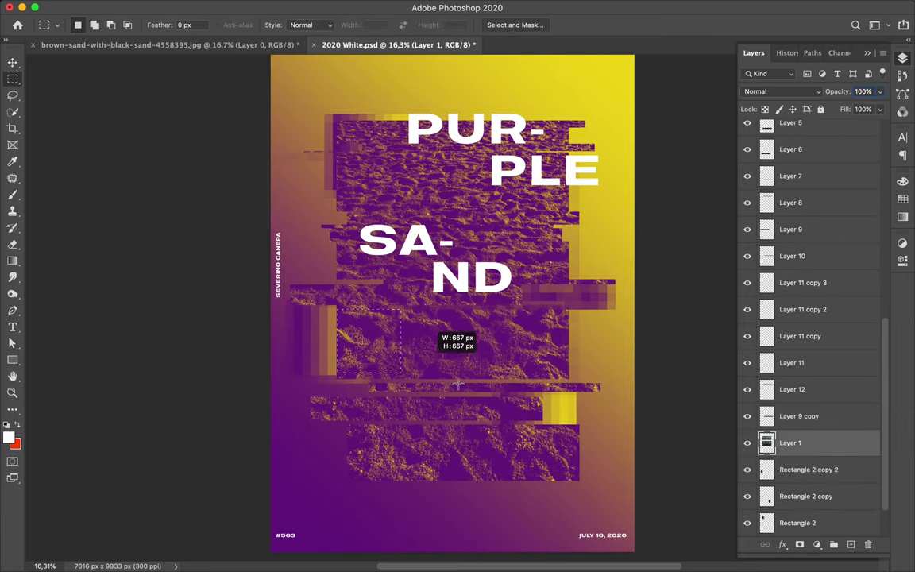
key("ctrl+j")
key("v")
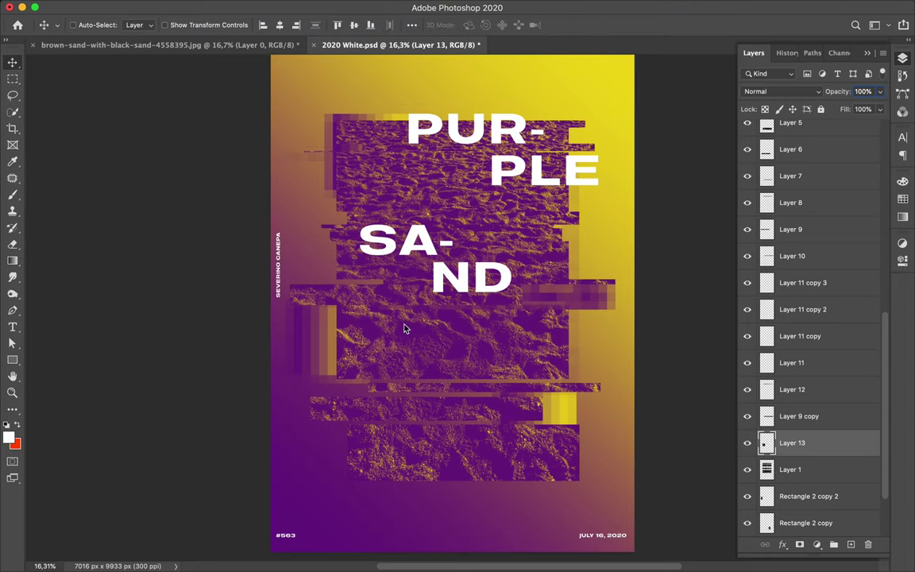
left_click_drag(393, 340, 379, 344)
Copy a small sand patch into Layer 14
left_click_drag(379, 344, 591, 350)
key("m")
key("ctrl+c")
left_click(551, 197)
key("alt+bracketleft")
key("ctrl+j")
key("v")
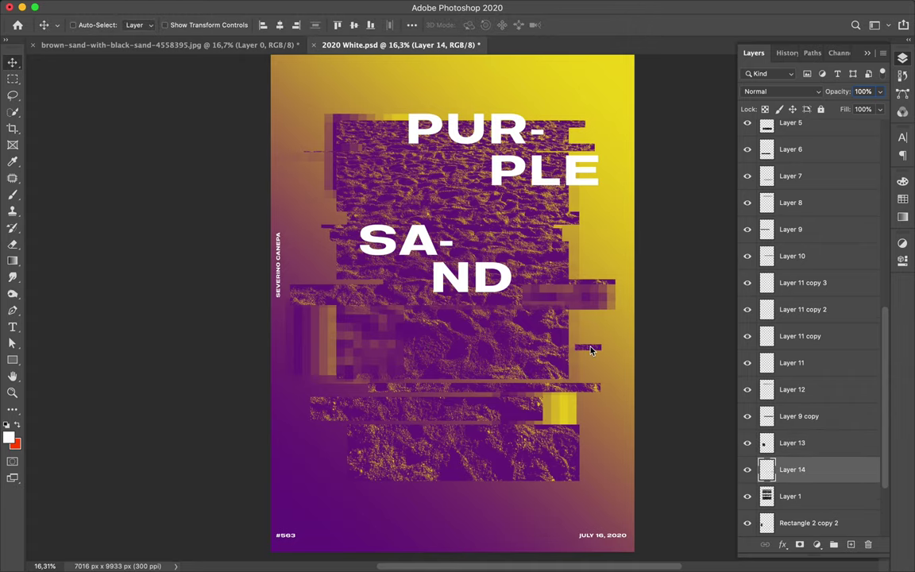
Scatter several duplicates of the Layer 14 piece and add a Curves adjustment
key("ctrl+j")
mouse_move(520, 362)
left_mouse_down()
mouse_move(487, 495)
mouse_move(568, 113)
left_mouse_up()
key("ctrl+j")
key("ctrl+j")
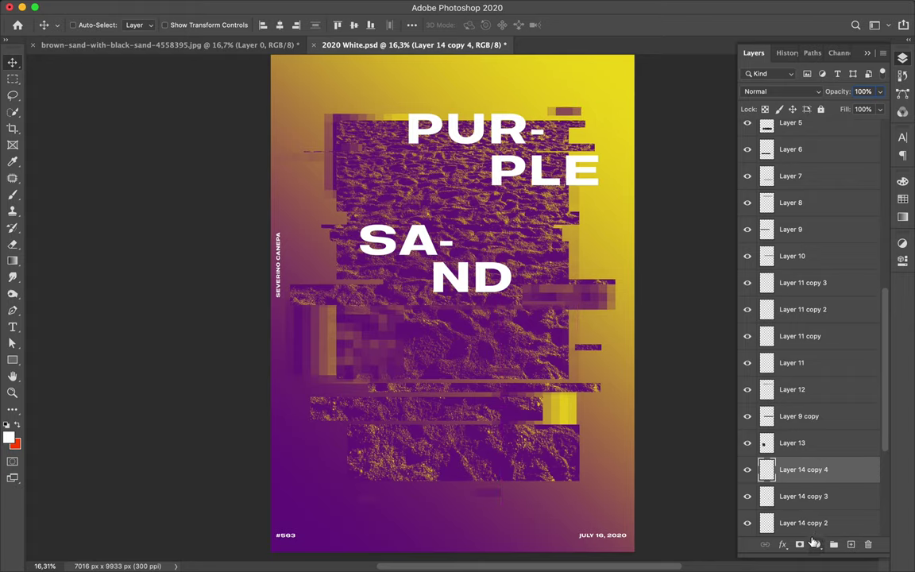
left_click(816, 545)
left_click(810, 390)
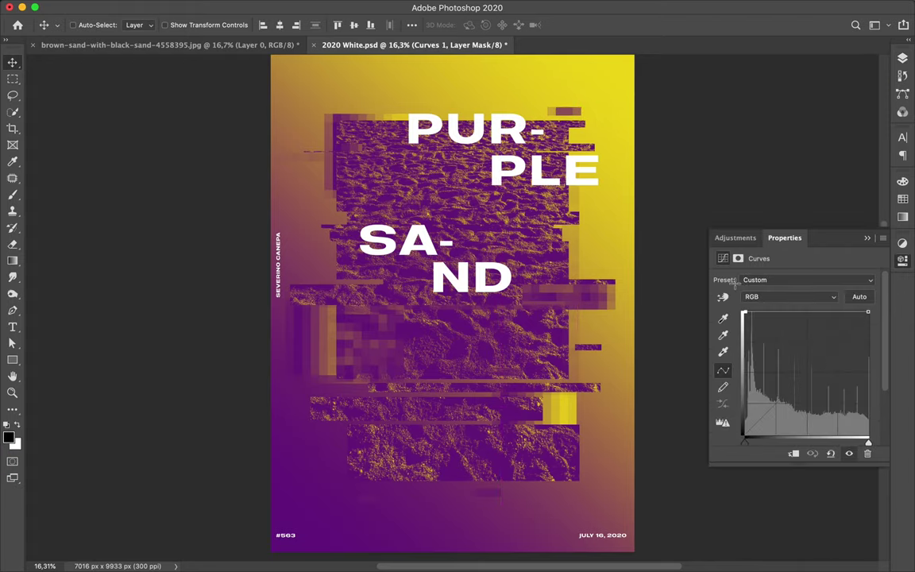
Invert the Curves, clip and merge it into the small piece, then duplicate it
left_click_drag(869, 312, 868, 438)
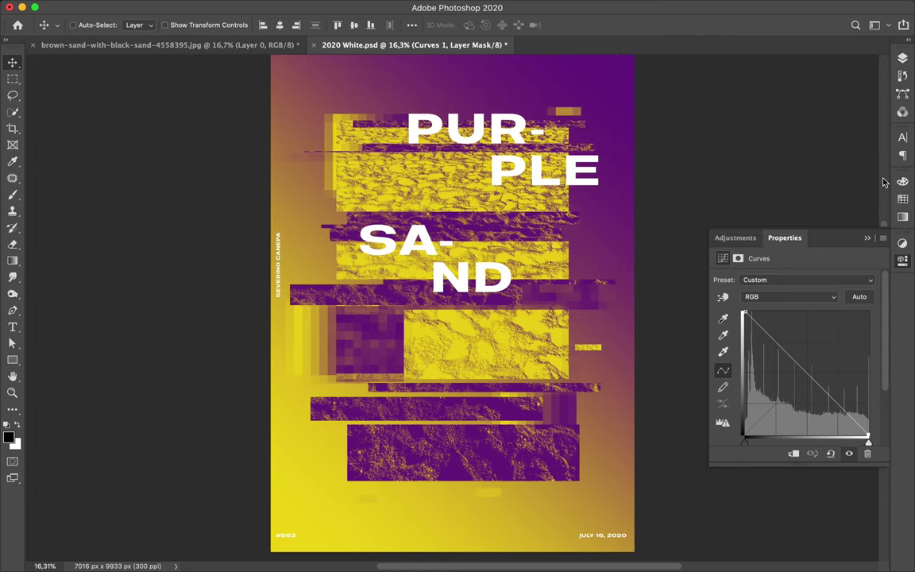
key("F7")
left_click(781, 482, "alt")
key("ctrl+e")
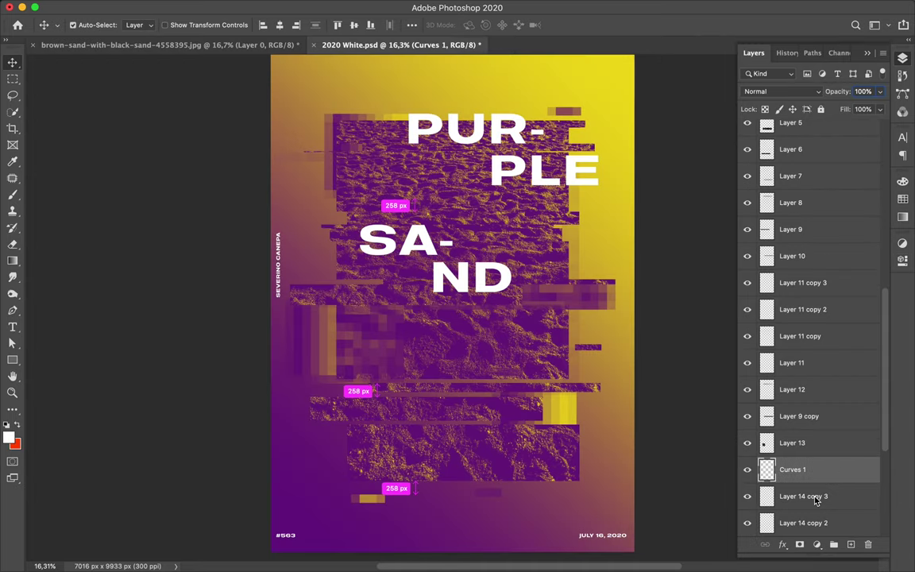
key("ctrl+j")
Place yellow pieces below the sand, stack one between Layers 2 and 3, rotate one at the top
left_click(804, 523)
left_click_drag(483, 498, 532, 477)
left_click_drag(803, 443, 800, 213)
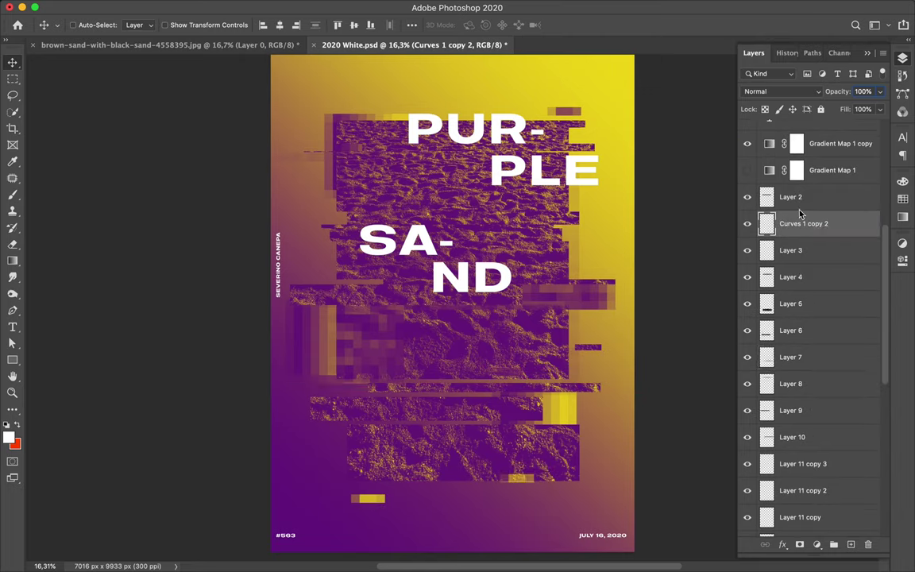
left_click_drag(339, 460, 352, 479)
mouse_move(436, 482)
left_mouse_down()
mouse_move(414, 96)
mouse_move(429, 74)
left_mouse_up()
key("ctrl+t")
key("Return")
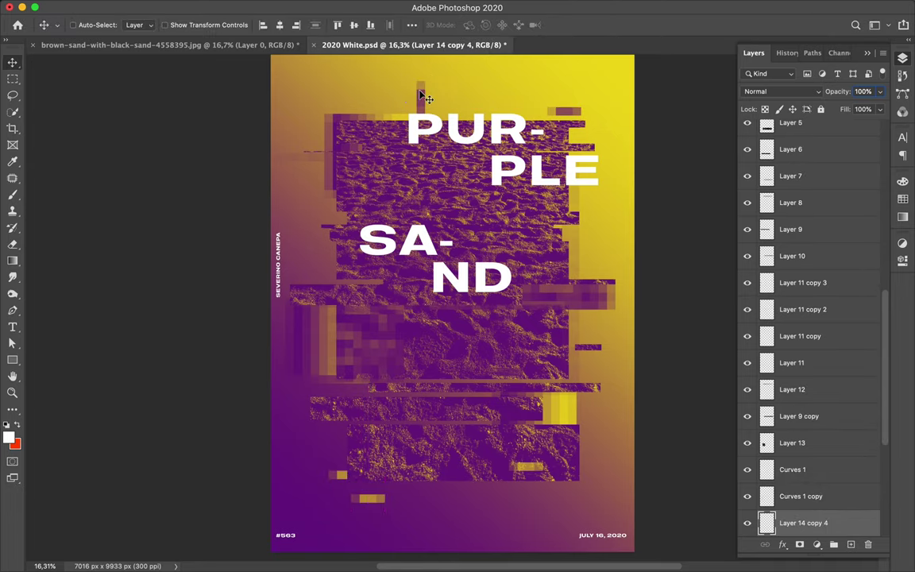
Scale the PUR-, PLE and SA- text layers up to about 134%
left_click(423, 242)
left_click(438, 142, "shift")
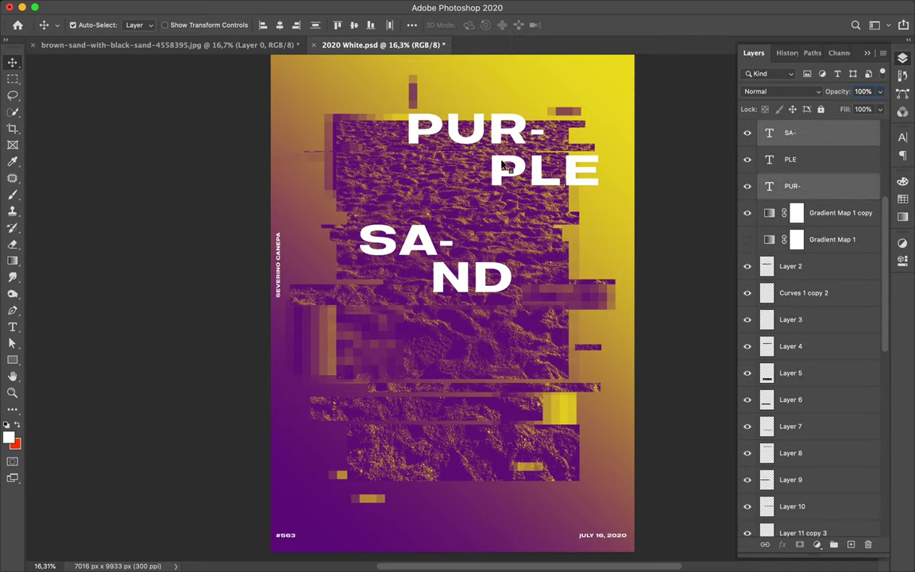
key("ctrl+t")
left_click_drag(347, 314, 268, 373)
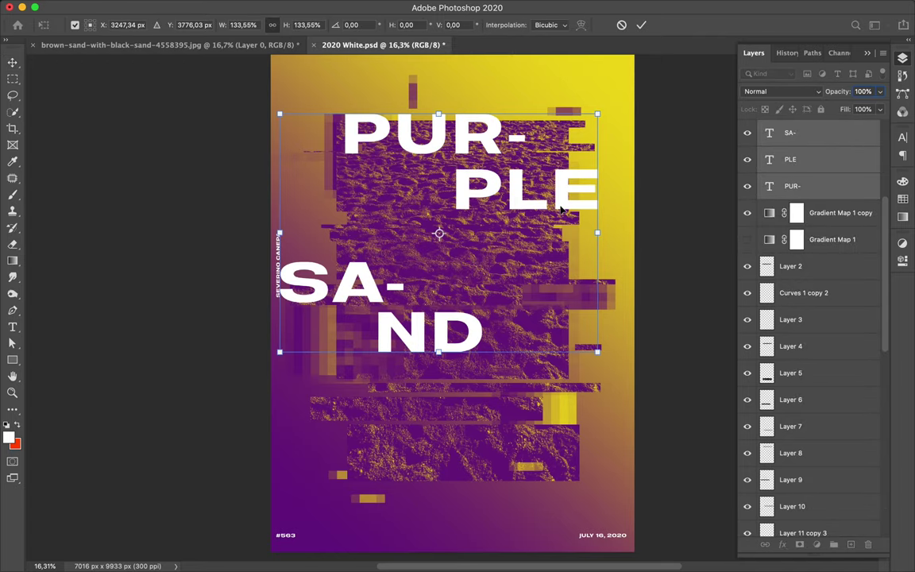
key("Return")
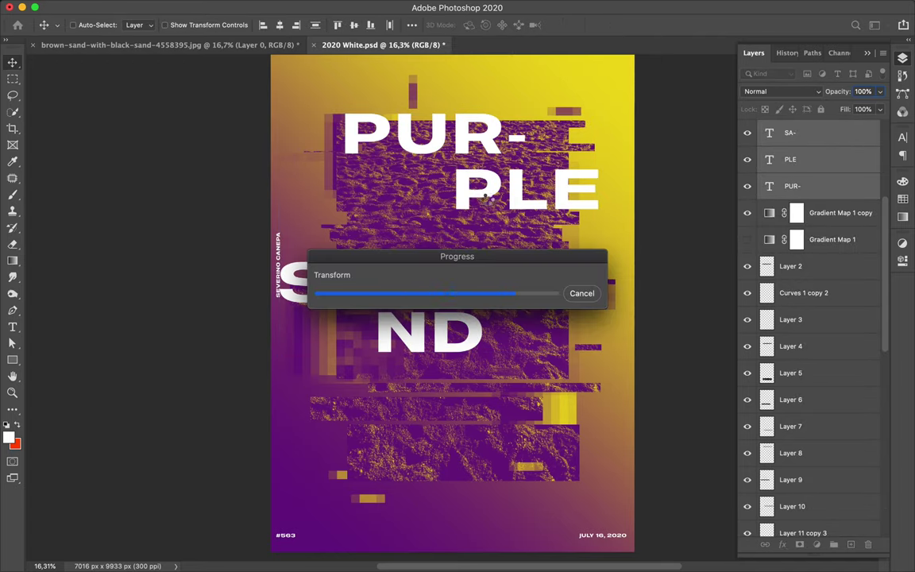
Shift PLE and ND further right and reposition SA-, then show the rulers
left_click_drag(427, 182, 466, 191)
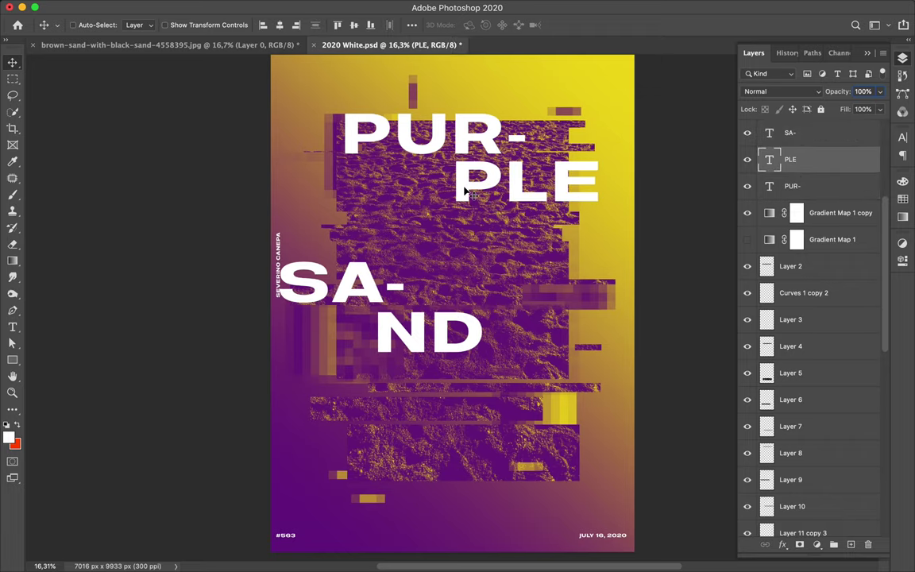
left_click_drag(384, 321, 432, 265)
left_click_drag(456, 310, 481, 308)
key("ctrl+r")
Pull a vertical guide onto the poster beside the title letters
mouse_move(445, 61)
left_mouse_down()
mouse_move(460, 171)
mouse_move(34, 255)
left_mouse_up()
scroll(445, 148, "up", 5)
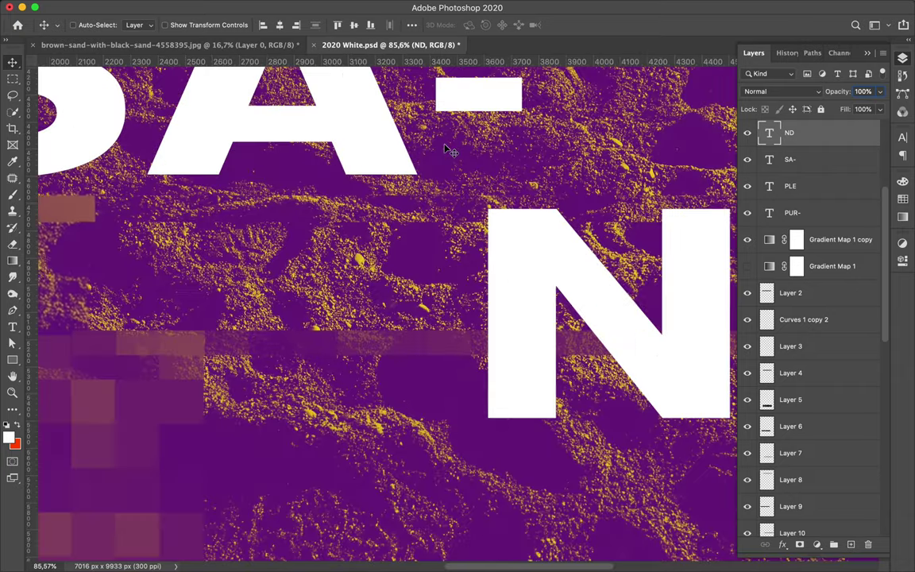
scroll(446, 148, "up", 5)
scroll(445, 148, "up", 3)
scroll(446, 148, "left", 3)
left_click_drag(209, 167, 483, 179)
Nudge PLE and ND left against the guide, zoom out, and save 2020 White.psd
key("alt+bracketleft")
key("alt+bracketleft")
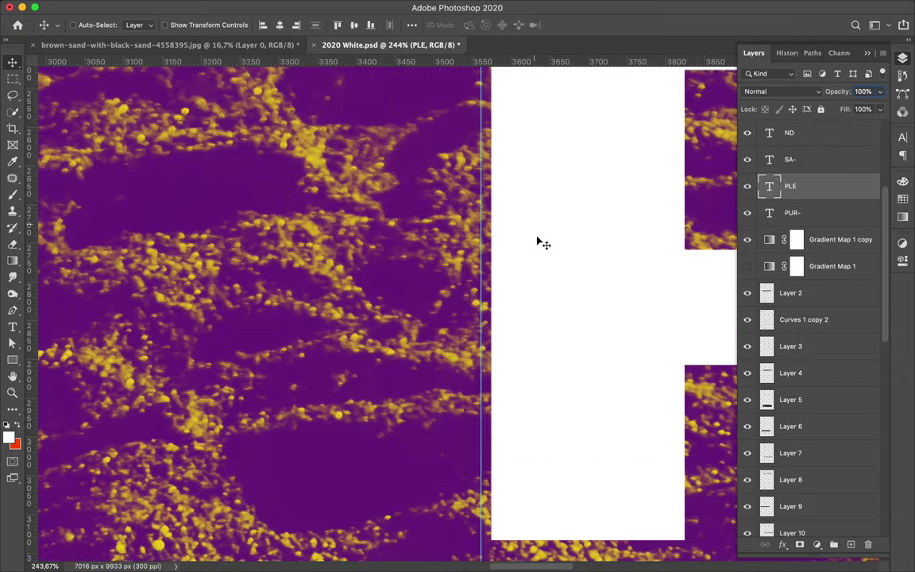
key("Left")
key("Left")
key("Left")
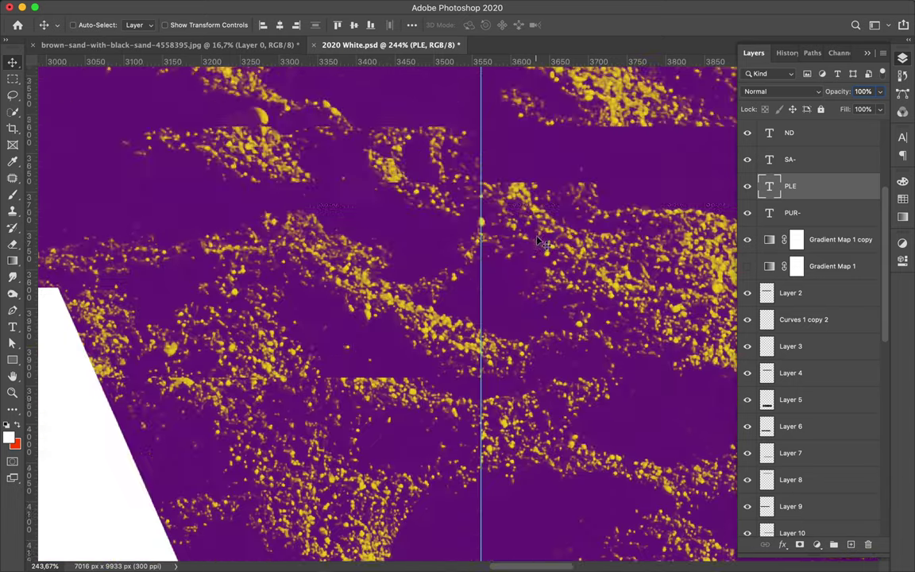
key("alt+bracketright")
key("alt+bracketright")
key("Left")
key("Left")
key("Left")
key("Left")
key("Left")
key("Left")
key("Left")
key("Left")
key("ctrl+0")
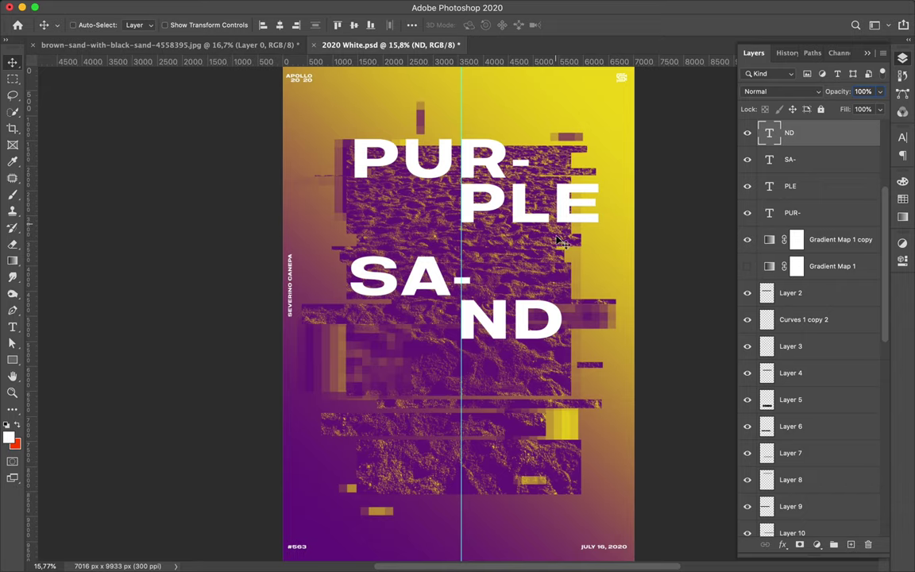
key("ctrl+s")
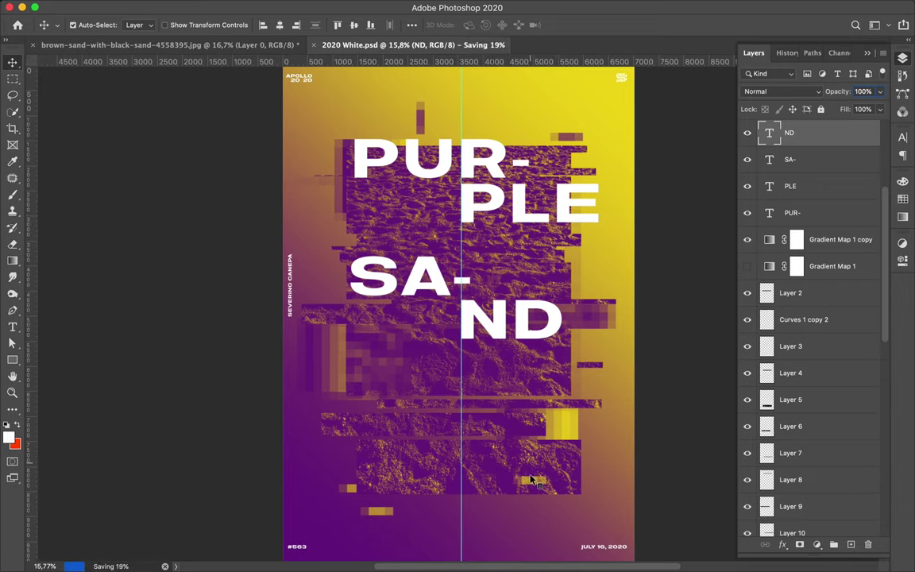
left_click_drag(532, 479, 503, 291)
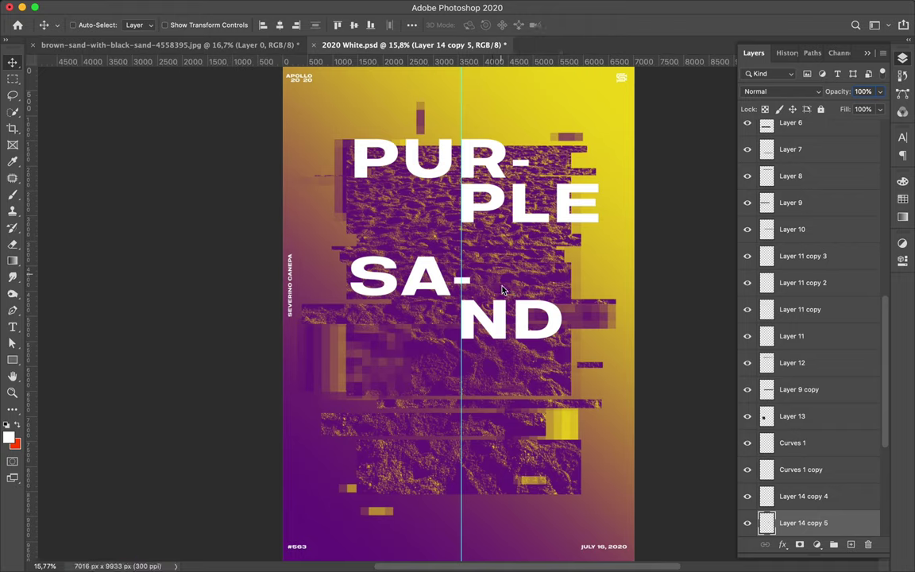
Move Layer 14 copy 5 above Gradient Map 1 copy, blend it as Hue, and copy it beside PUR-
scroll(769, 474, "down", 2)
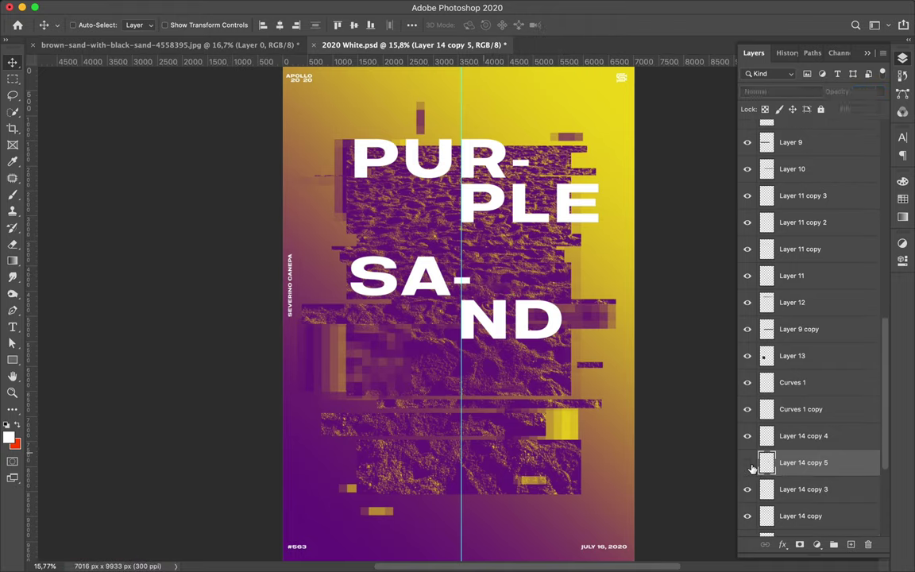
left_click(782, 91)
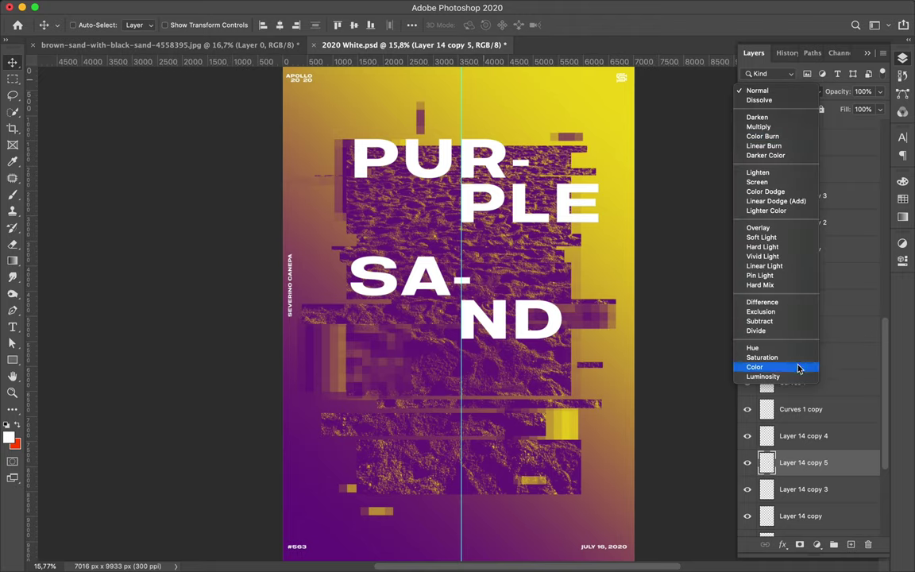
left_click(817, 462)
left_click_drag(817, 462, 816, 284)
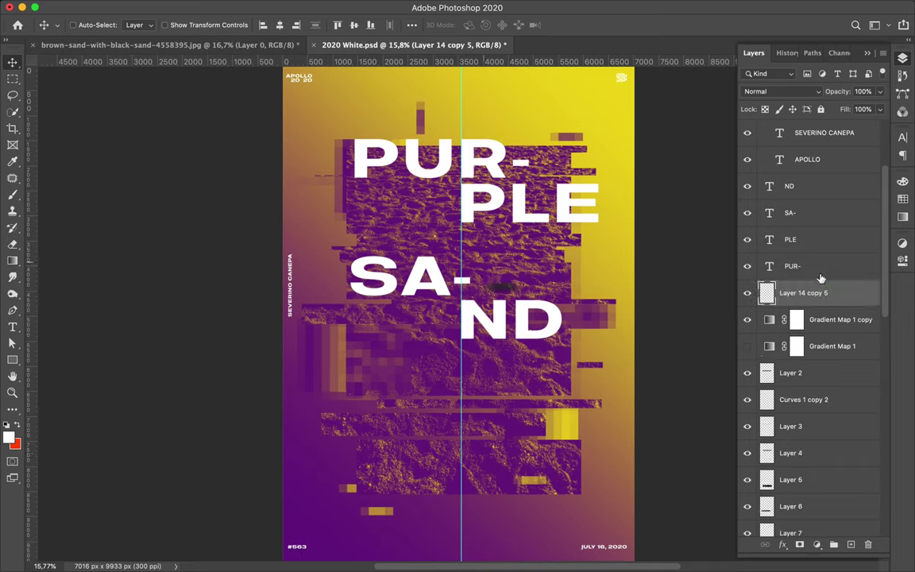
left_click(787, 91)
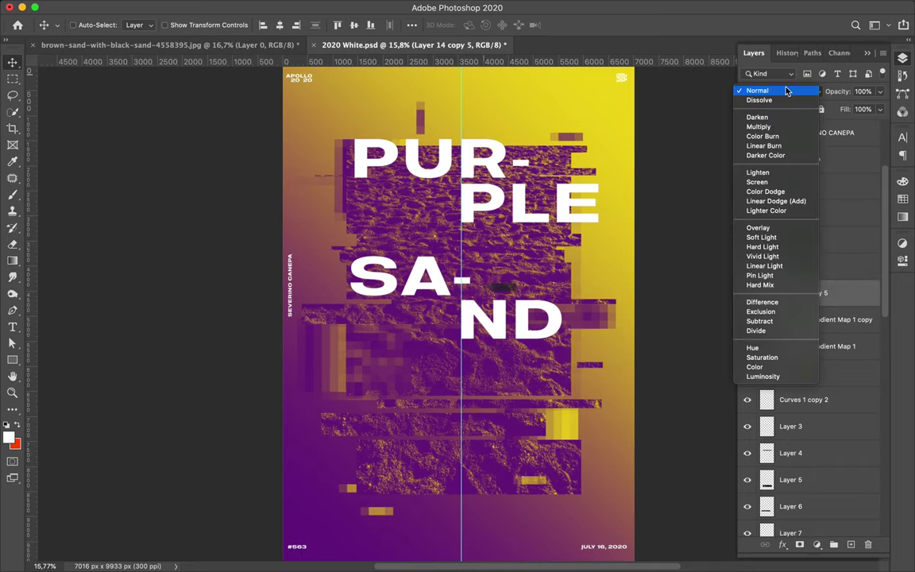
left_click(761, 350)
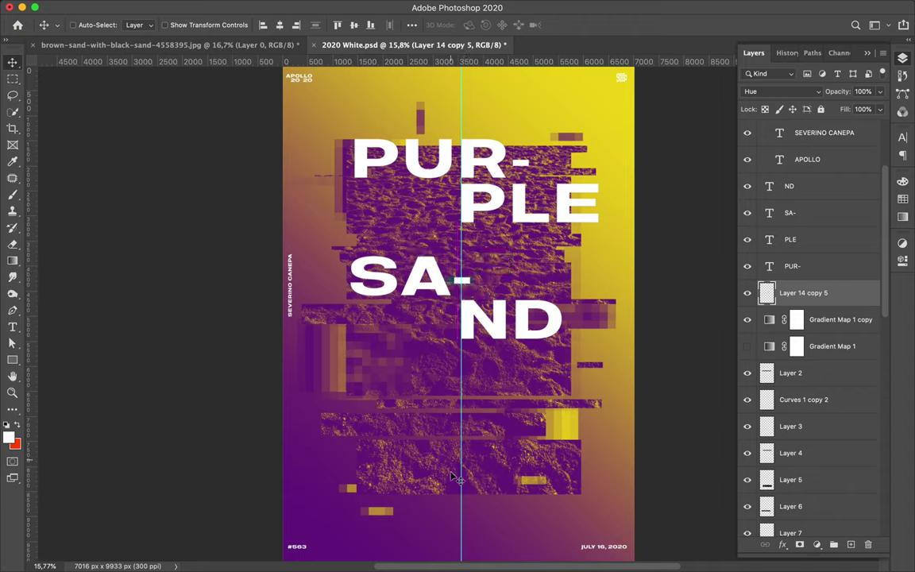
left_click_drag(457, 267, 515, 169)
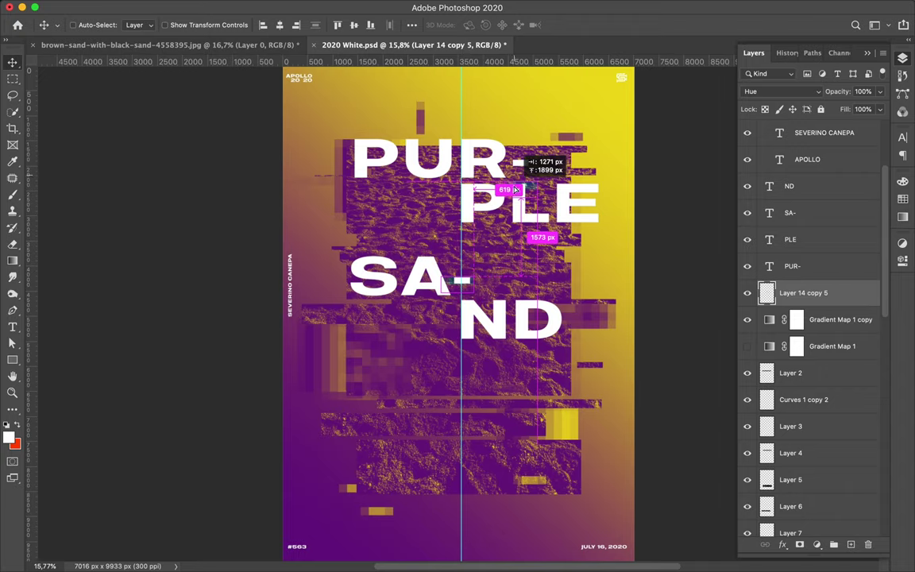
left_click(586, 320, "ctrl")
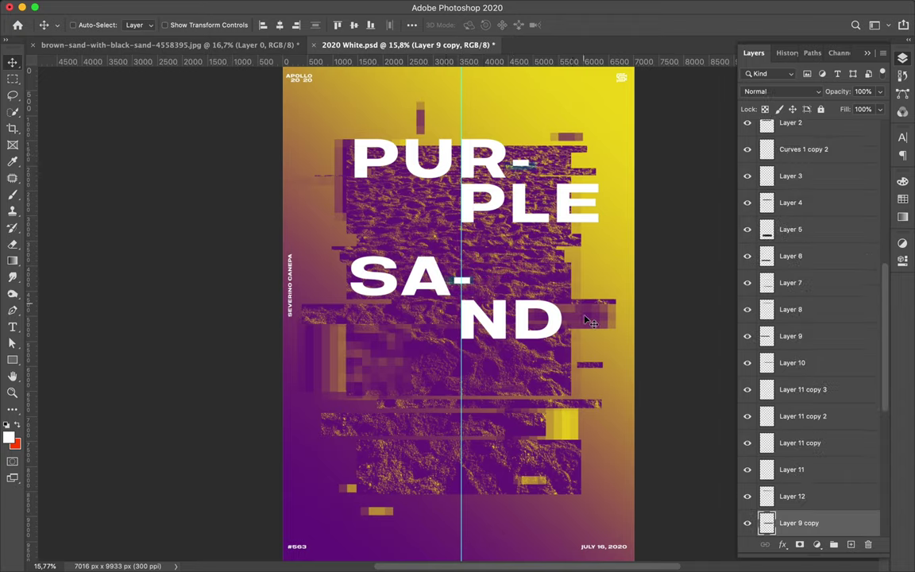
Add a Linear Dodge (Add) copy of a pixel block near the poster's top
left_click_drag(392, 354, 475, 181)
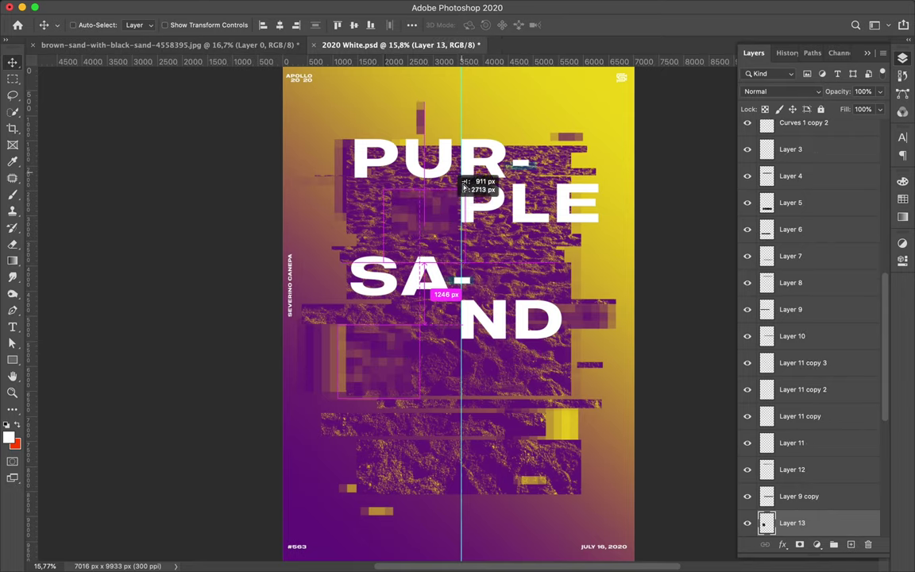
left_click(810, 91)
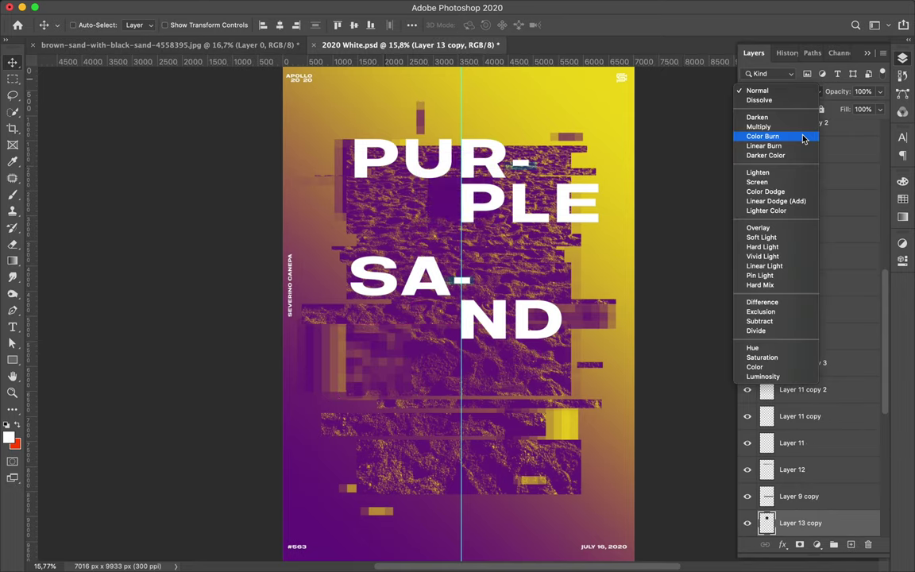
left_click(798, 202)
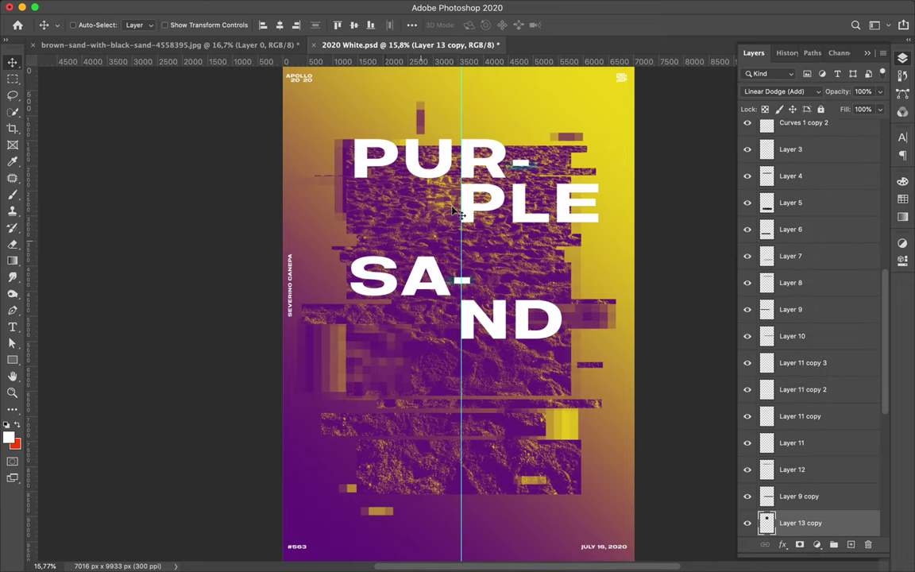
left_click(456, 213, "ctrl")
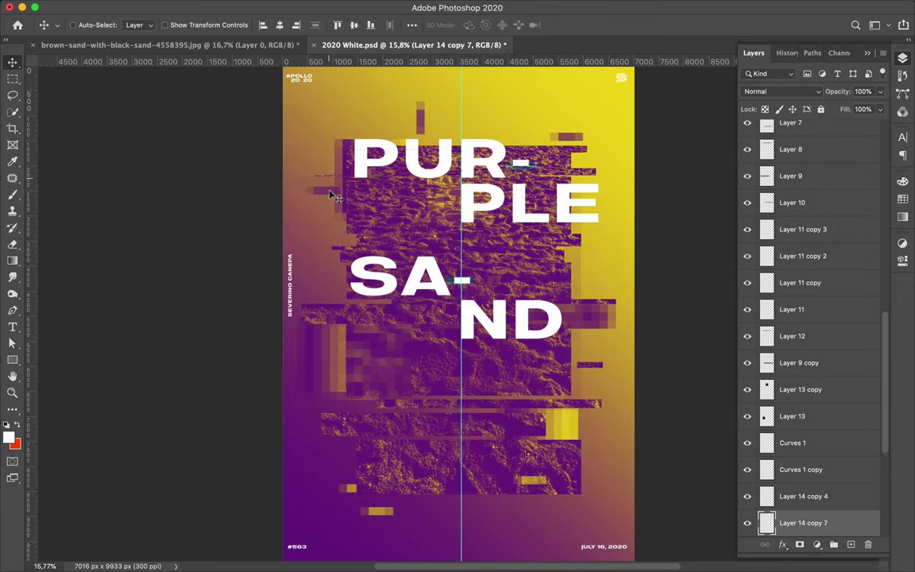
Add two Curves 1 copy yellow bar slices to the left and right of SA-
left_click(336, 458, "ctrl")
mouse_move(340, 467)
left_mouse_down()
mouse_move(604, 340)
mouse_move(326, 299)
left_mouse_up()
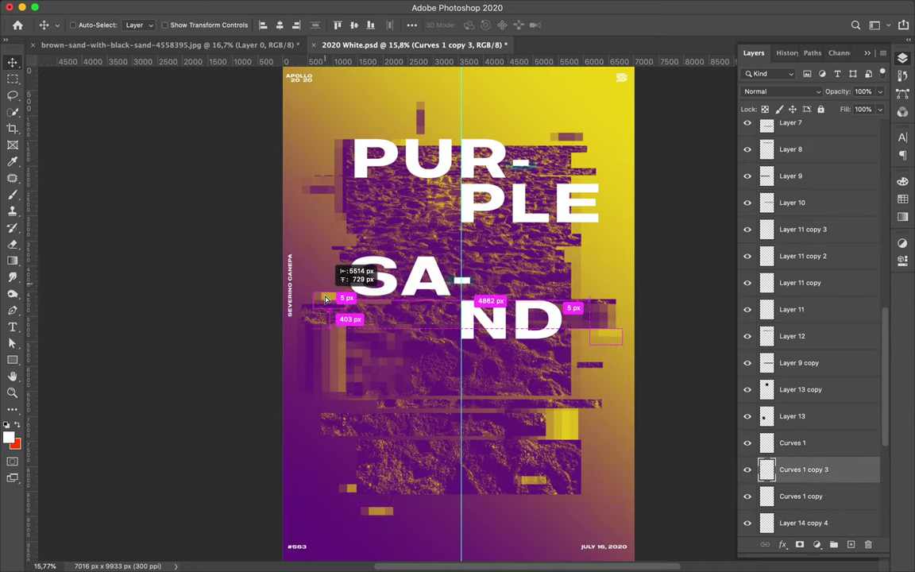
left_click_drag(326, 299, 326, 299)
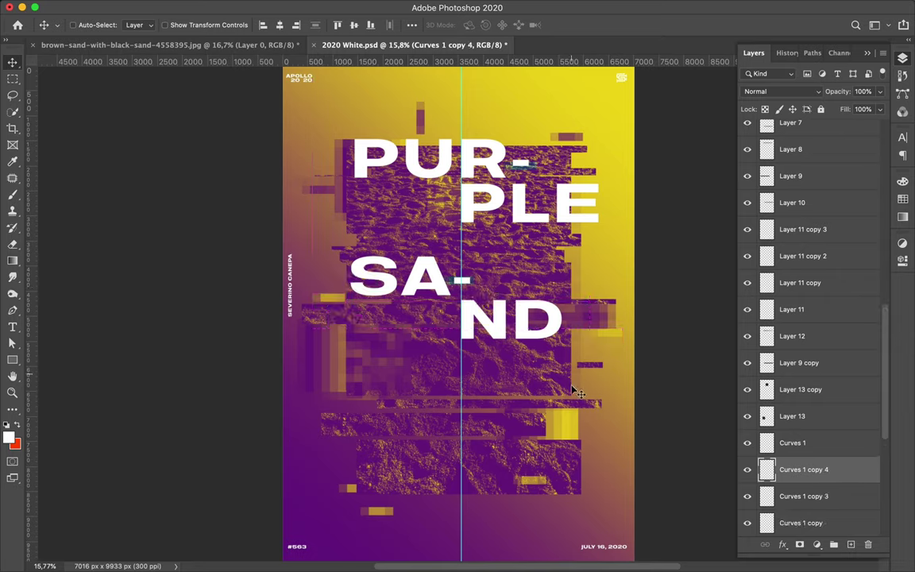
left_click(563, 427, "ctrl")
Stamp all visible layers into a new merged layer shifted 1754 px left
key("m")
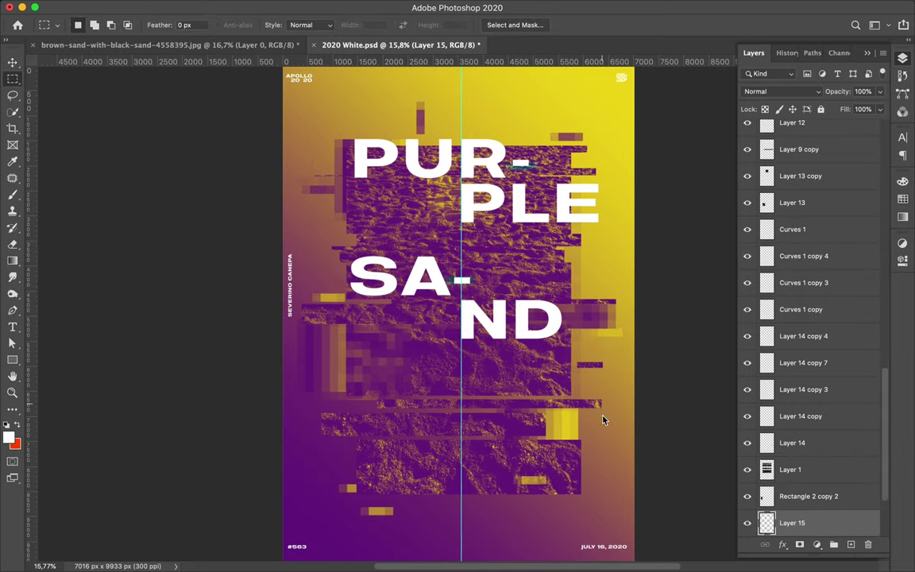
key("ctrl+shift+alt+e")
key("v")
mouse_move(607, 413)
left_mouse_down()
mouse_move(388, 413)
mouse_move(383, 437)
left_mouse_up()
Duplicate the merged layer, place it below Layer 3, and blend it as Linear Dodge (Add)
key("ctrl+j")
left_click_drag(792, 523, 815, 156)
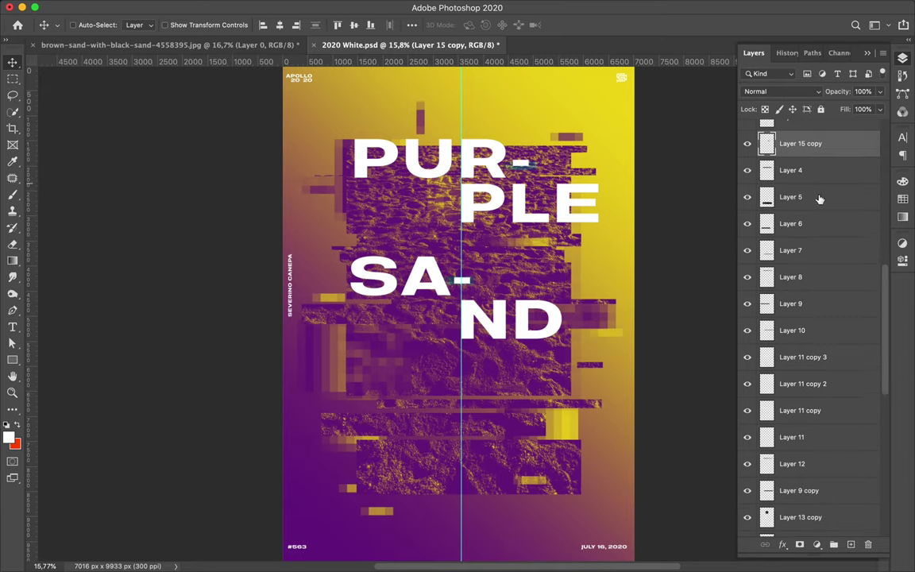
left_click(806, 92)
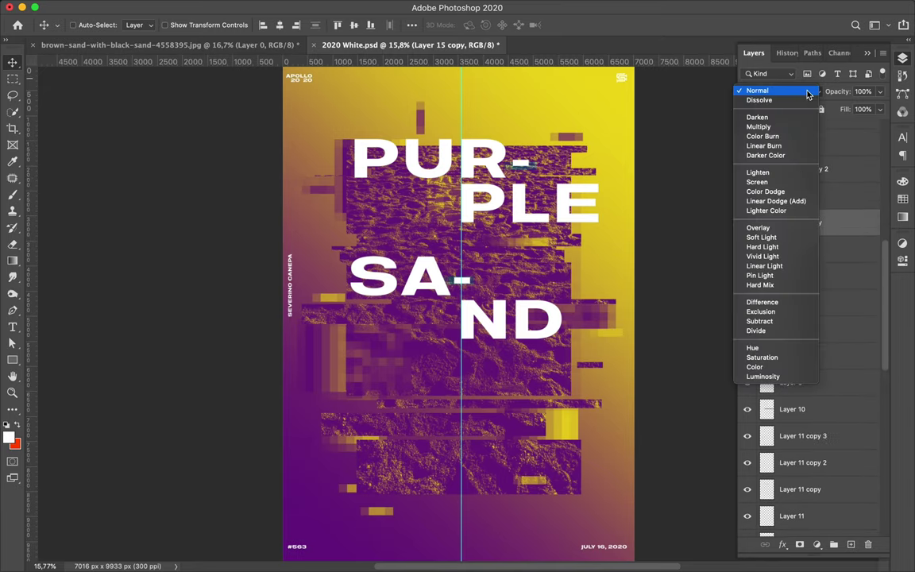
left_click(808, 201)
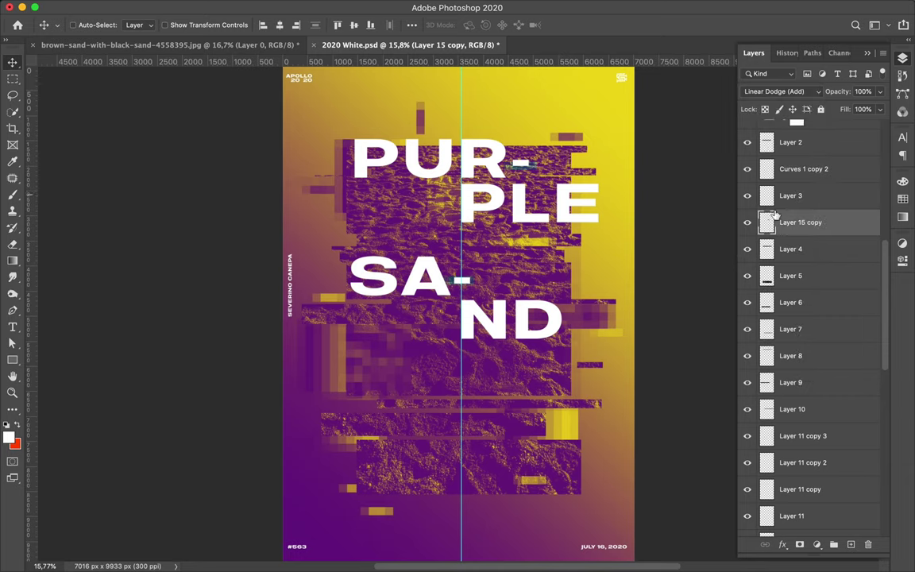
key("ctrl+minus")
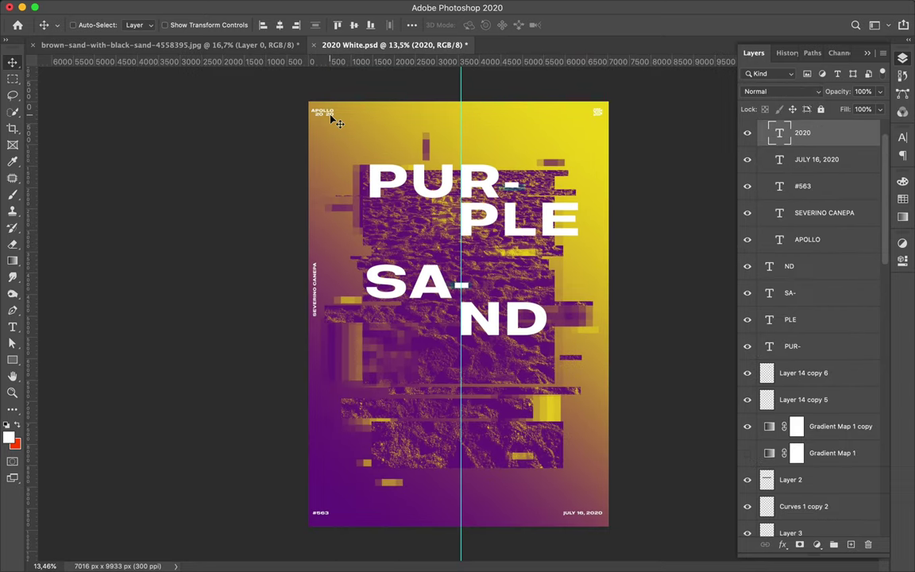
Edit the top-left label so it reads APOLLO 2020
key("t")
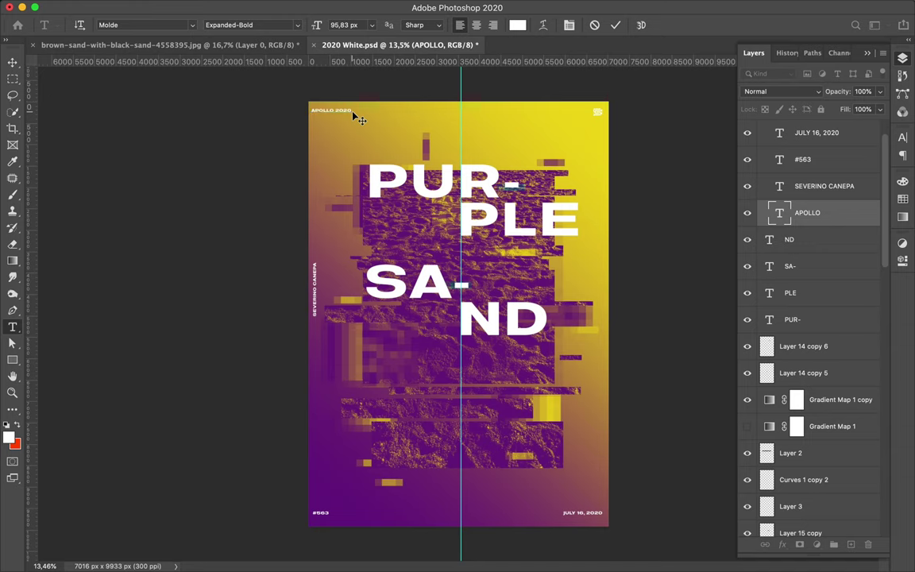
key("Escape")
key("v")
Delete the stray duplicated ND text, hide the centre guide, and save the poster
left_click_drag(492, 326, 458, 408)
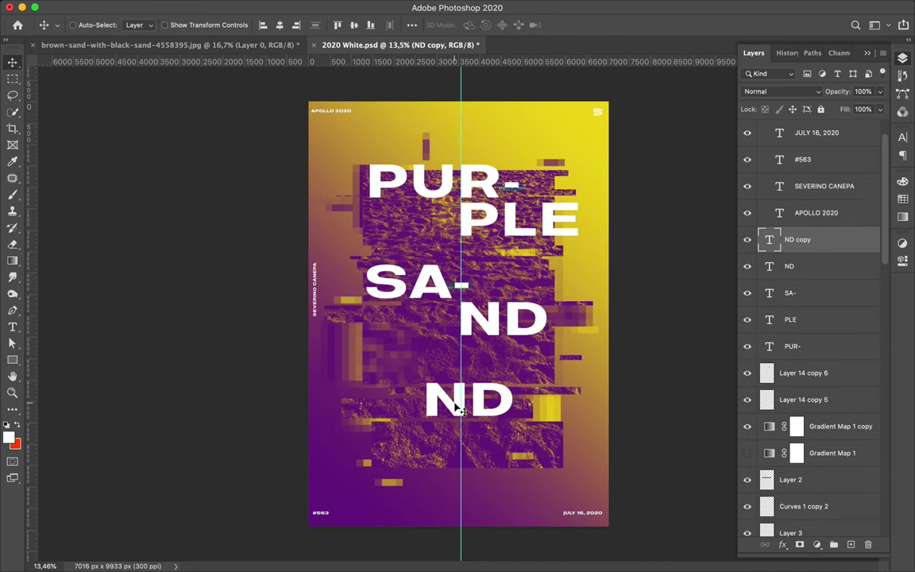
key("ctrl+plus")
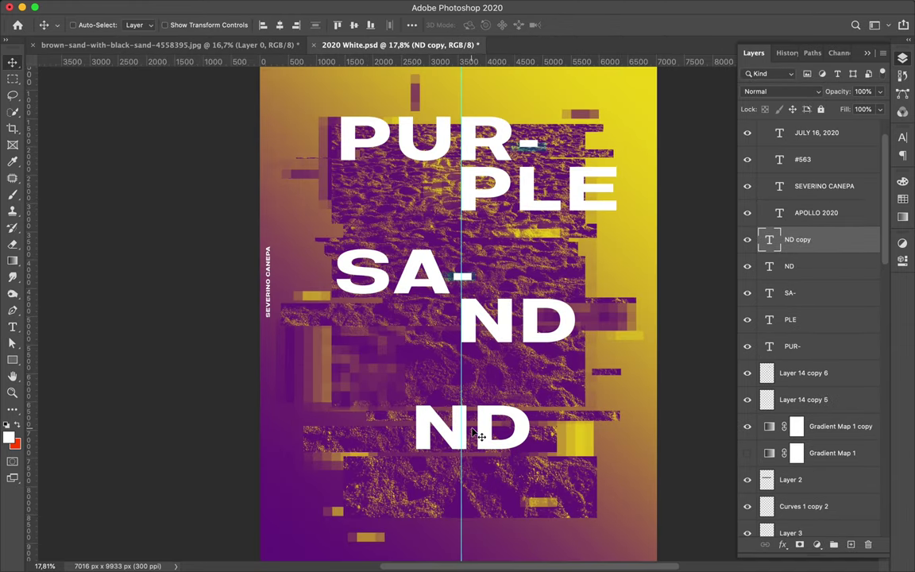
key("Delete")
key("ctrl+minus")
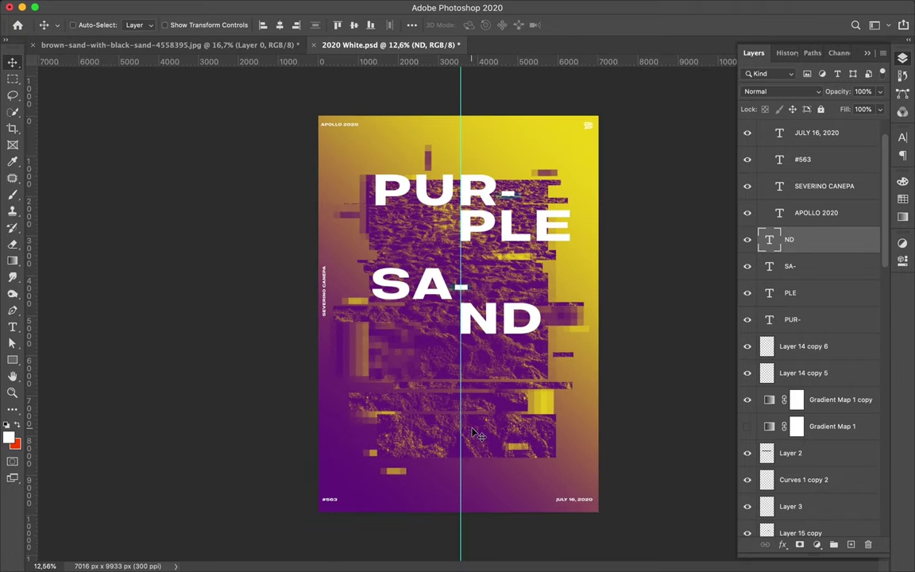
key("ctrl+s")
left_click(665, 8)
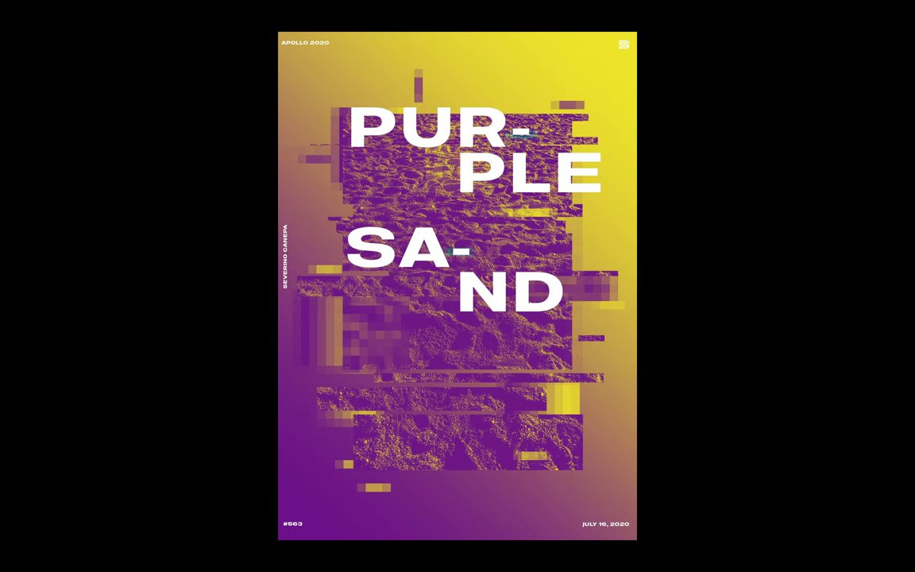